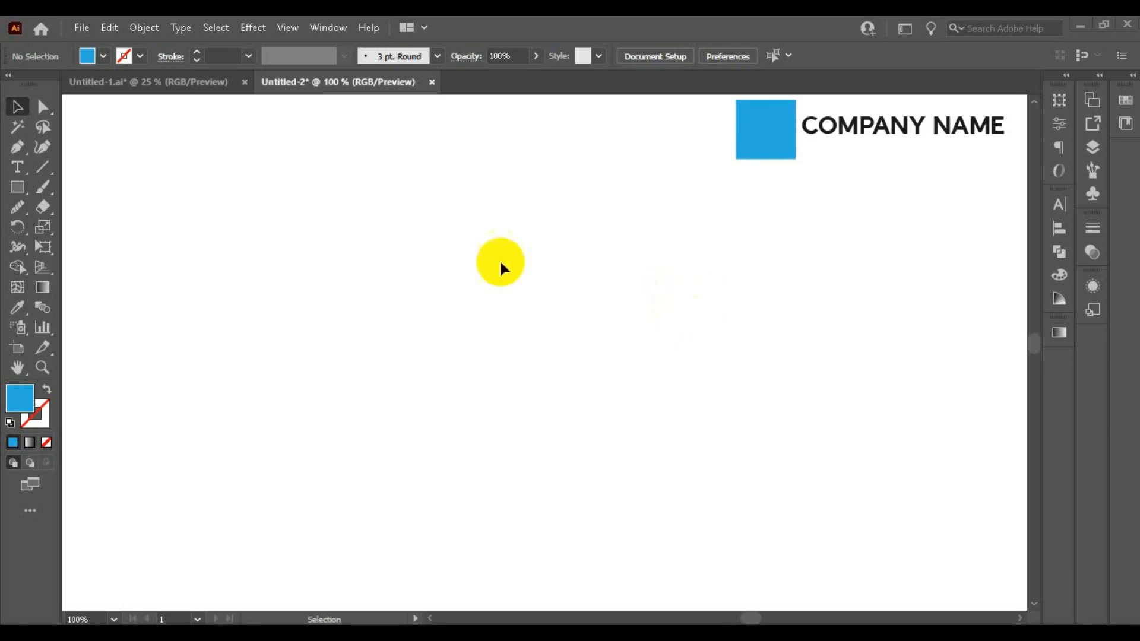
# Draw a blue square mid-artboard and turn it into an upright leaf by fully rounding two opposite corners and rotating it 45°.
pyautogui.moveTo(519, 330); pyautogui.dragTo(578, 372)
pyautogui.click(14, 107)
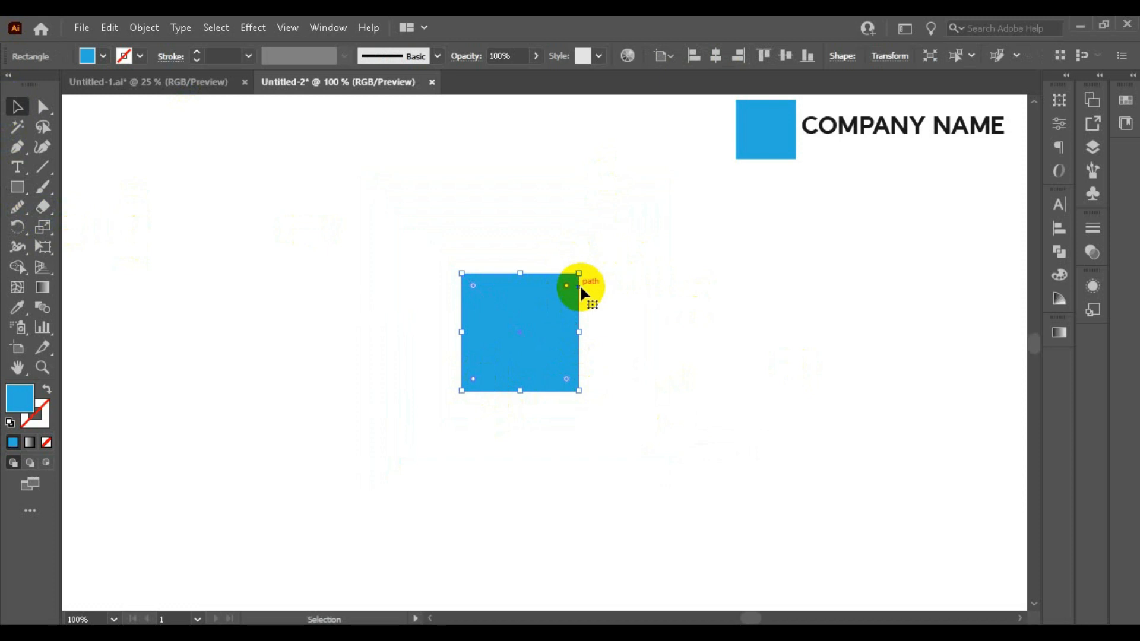
pyautogui.moveTo(568, 288); pyautogui.dragTo(447, 442)
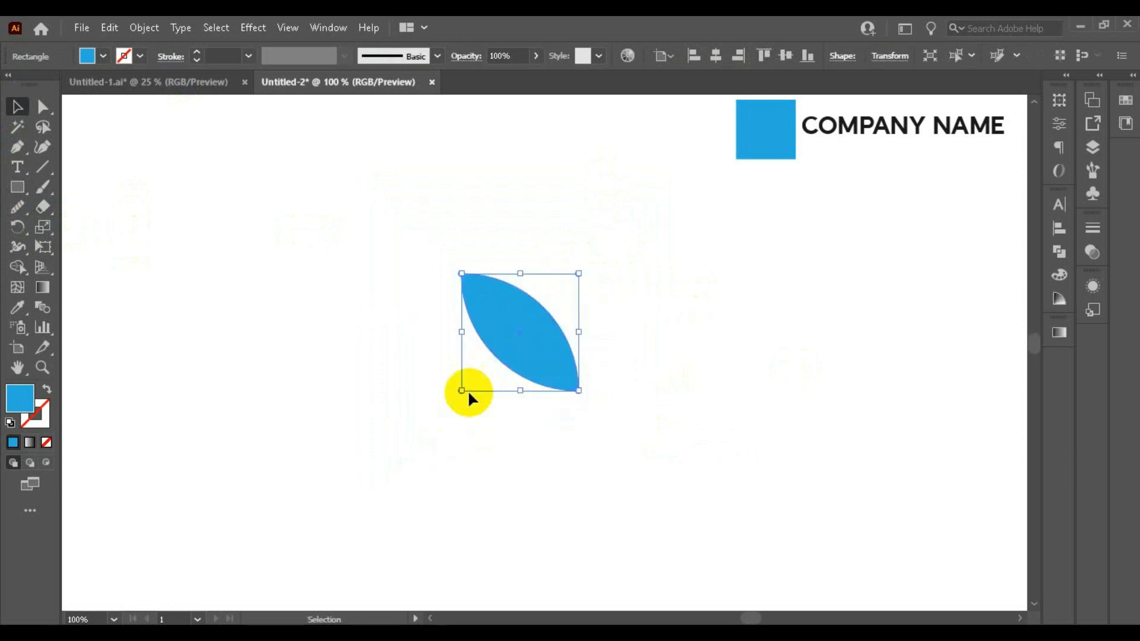
pyautogui.moveTo(583, 271); pyautogui.dragTo(630, 330)
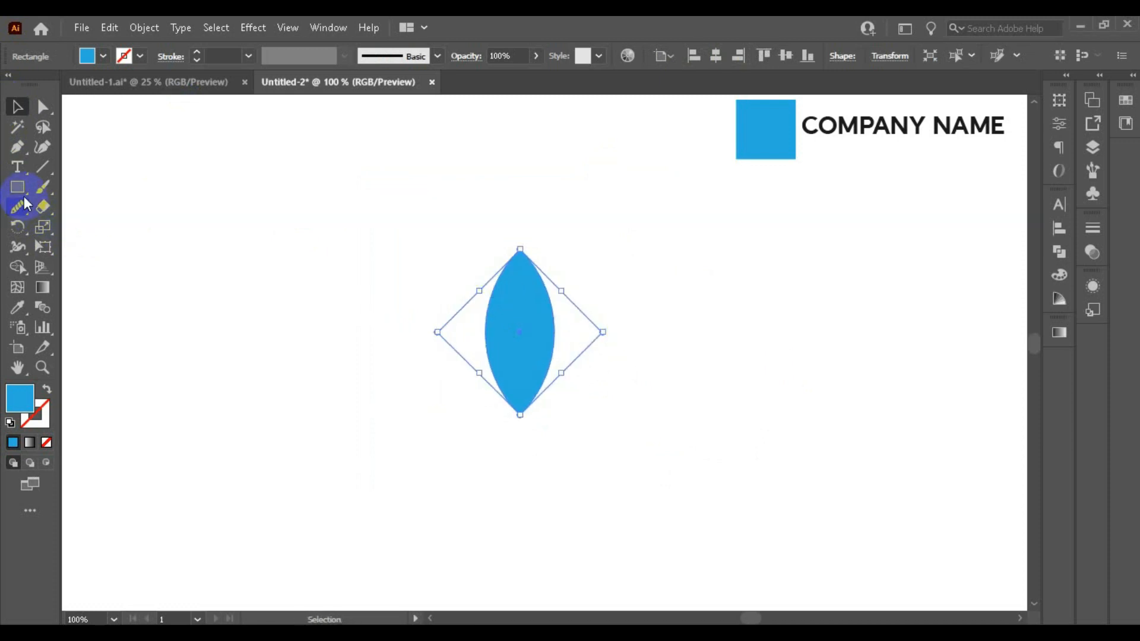
# Make two copies of the leaf rotated around its bottom anchor at successive 30° angles to form the left petals.
pyautogui.click(19, 226)
pyautogui.click(89, 223)
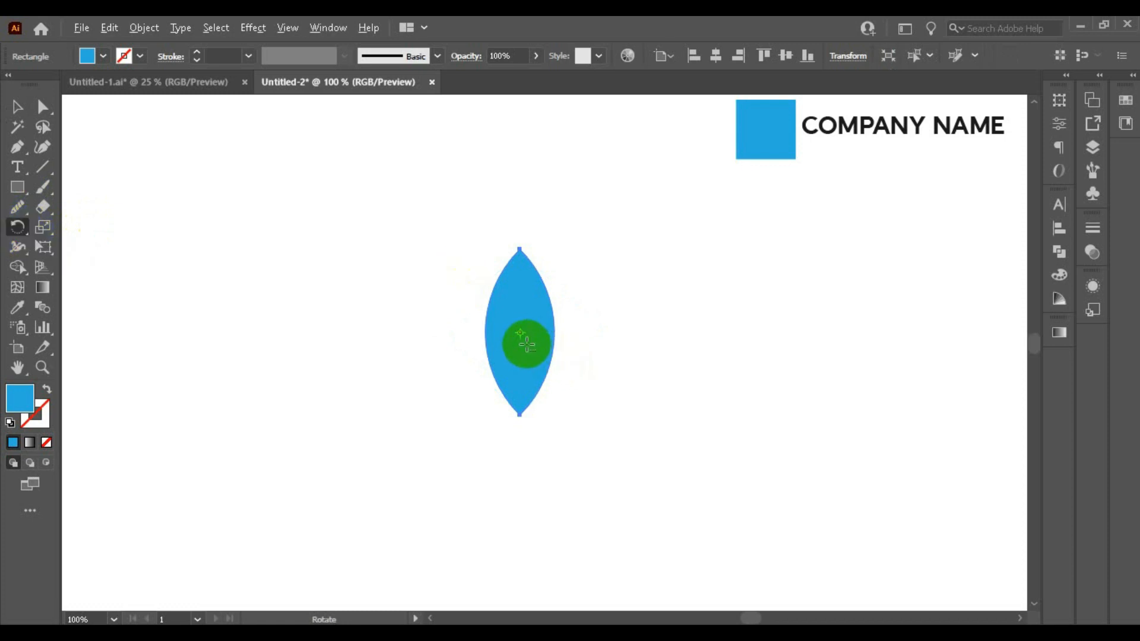
pyautogui.click(520, 397)
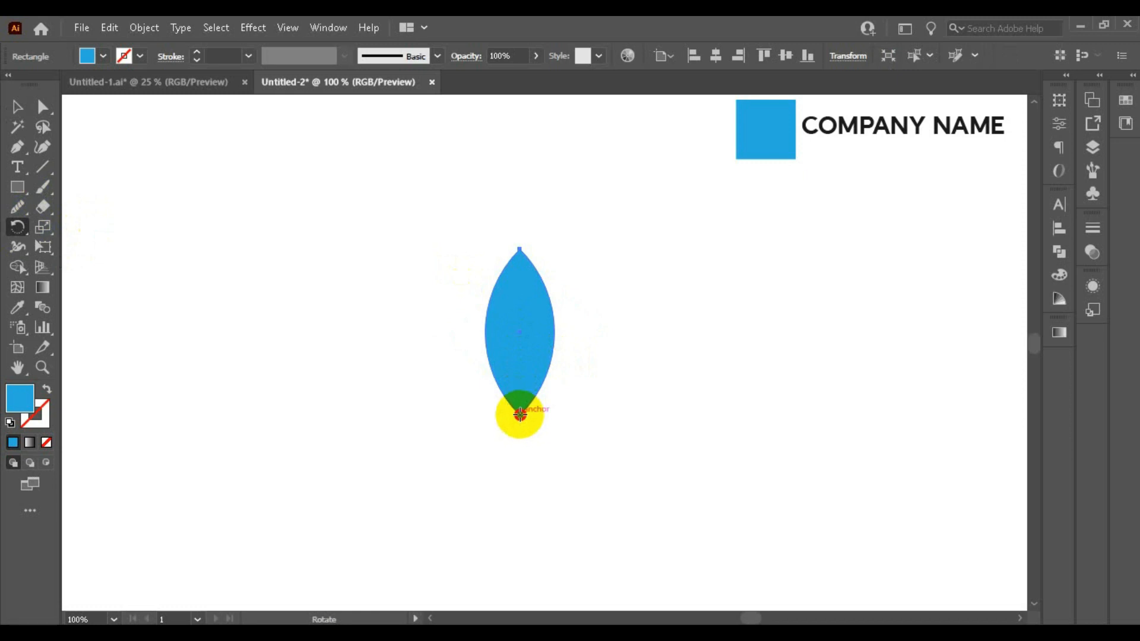
pyautogui.keyDown('alt'); pyautogui.click(520, 417); pyautogui.keyUp('alt')
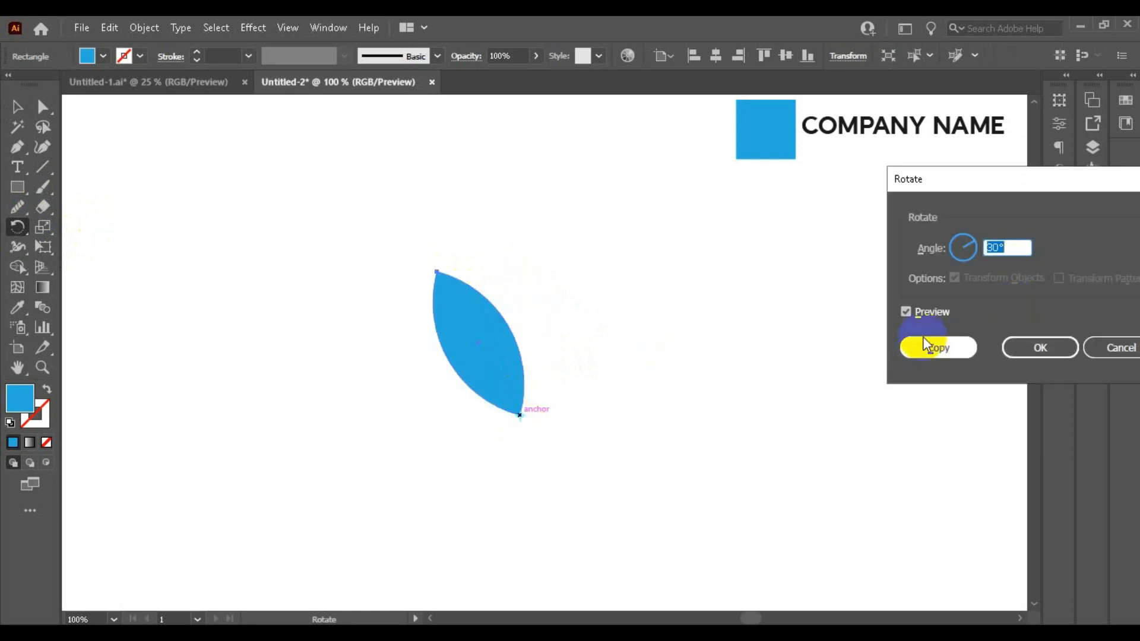
pyautogui.click(904, 311)
pyautogui.click(904, 311)
pyautogui.click(936, 350)
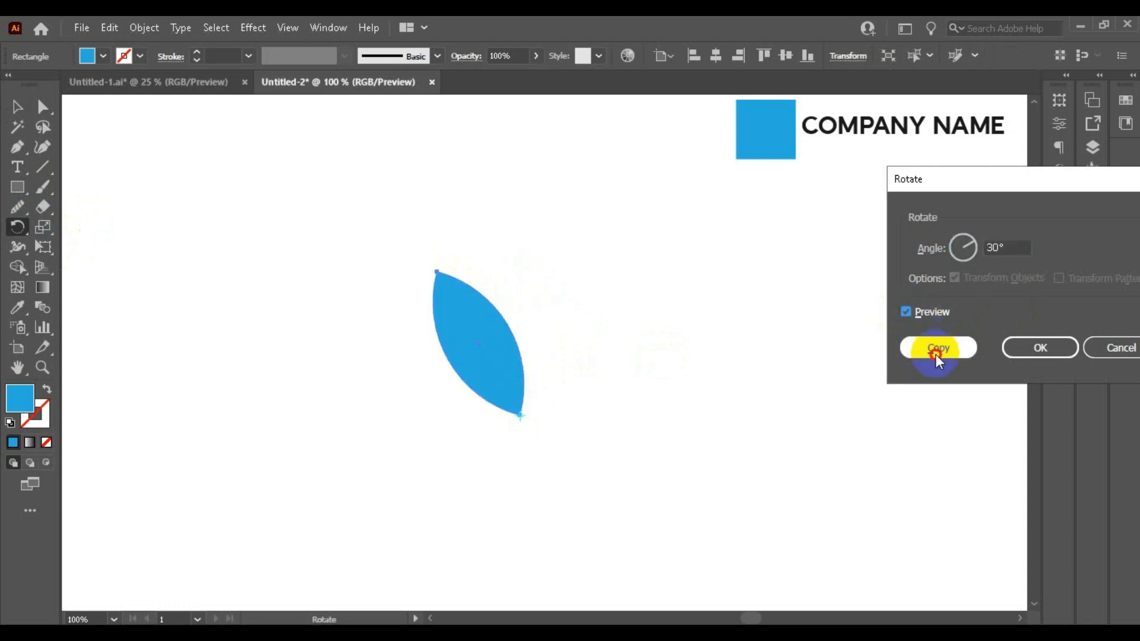
pyautogui.hotkey('ctrl', 'd')
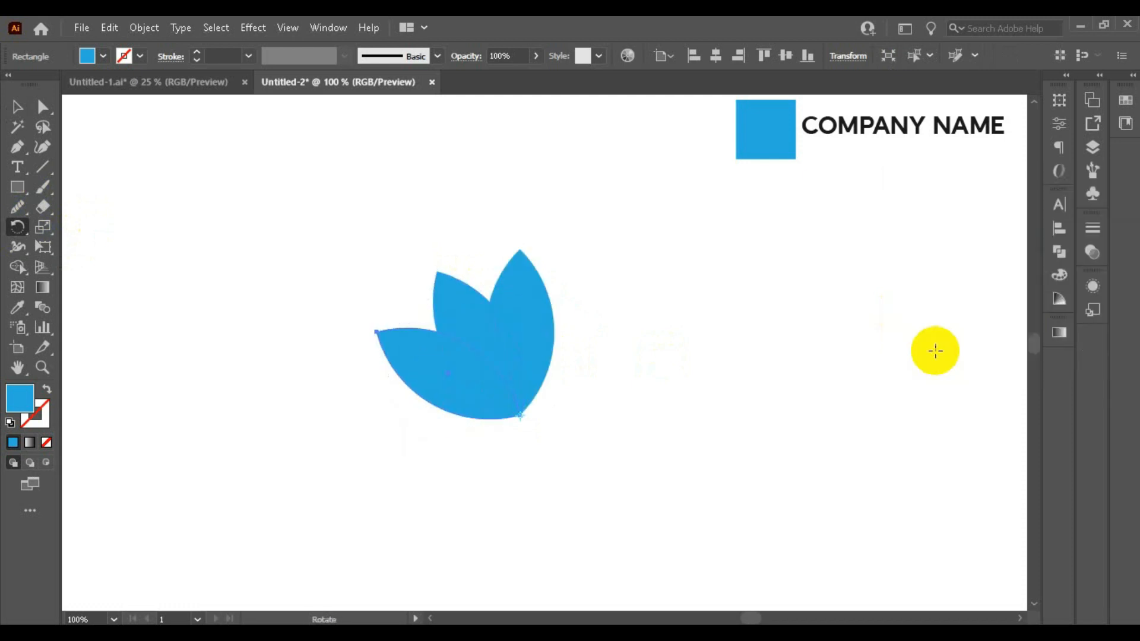
# Reflect a copy of the two left petals across the vertical axis through the flower's bottom anchor.
pyautogui.click(17, 106)
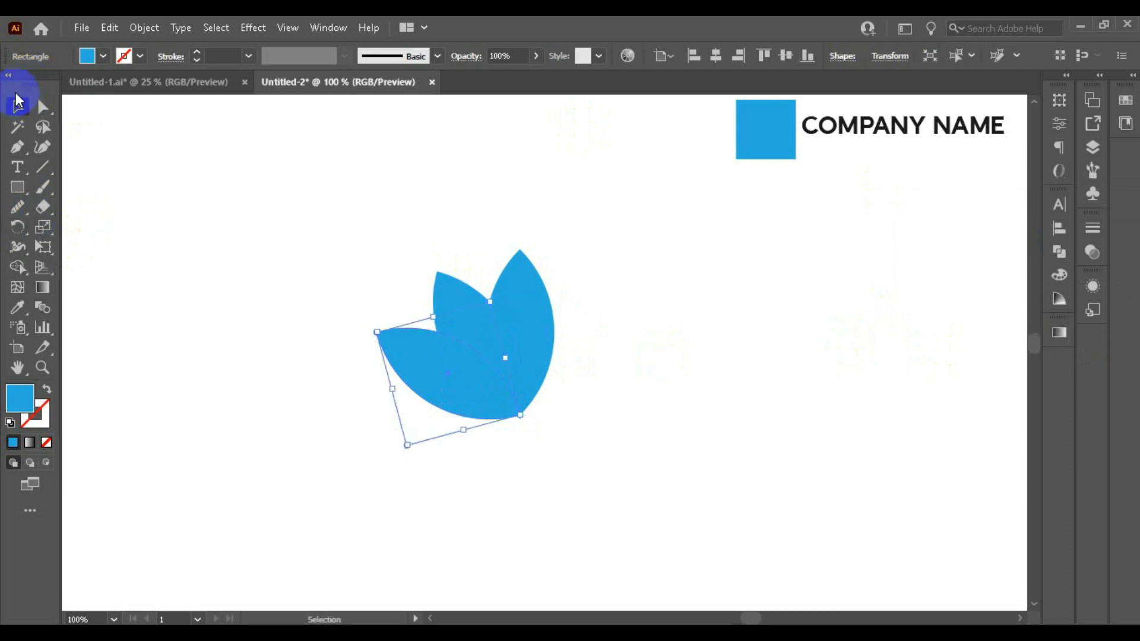
pyautogui.keyDown('shift'); pyautogui.click(457, 299); pyautogui.keyUp('shift')
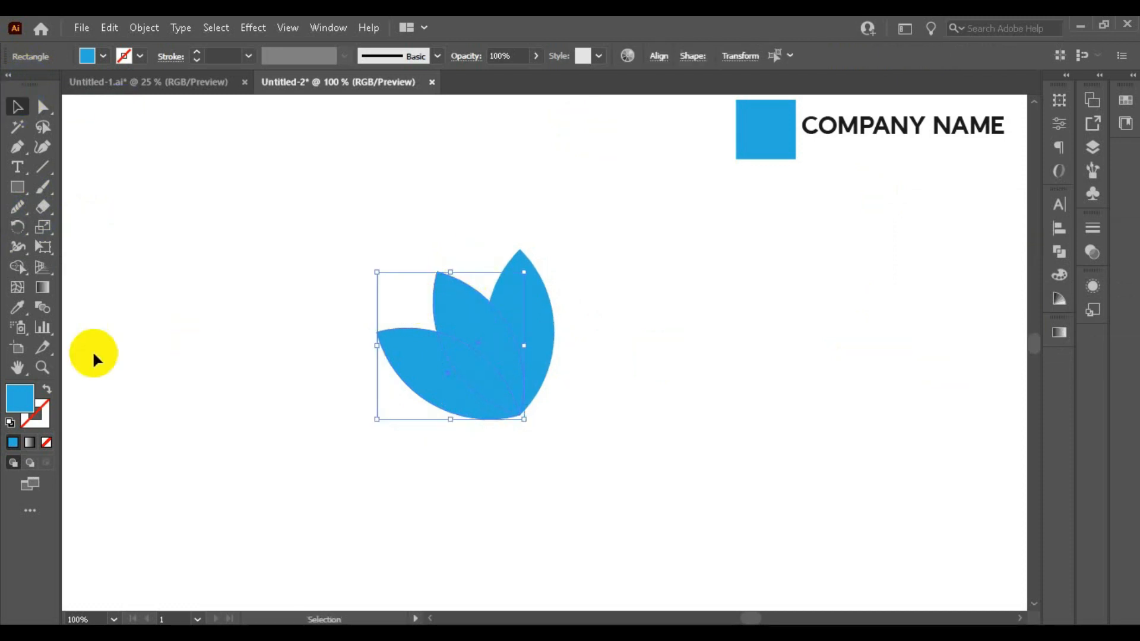
pyautogui.moveTo(17, 229); pyautogui.dragTo(83, 245)
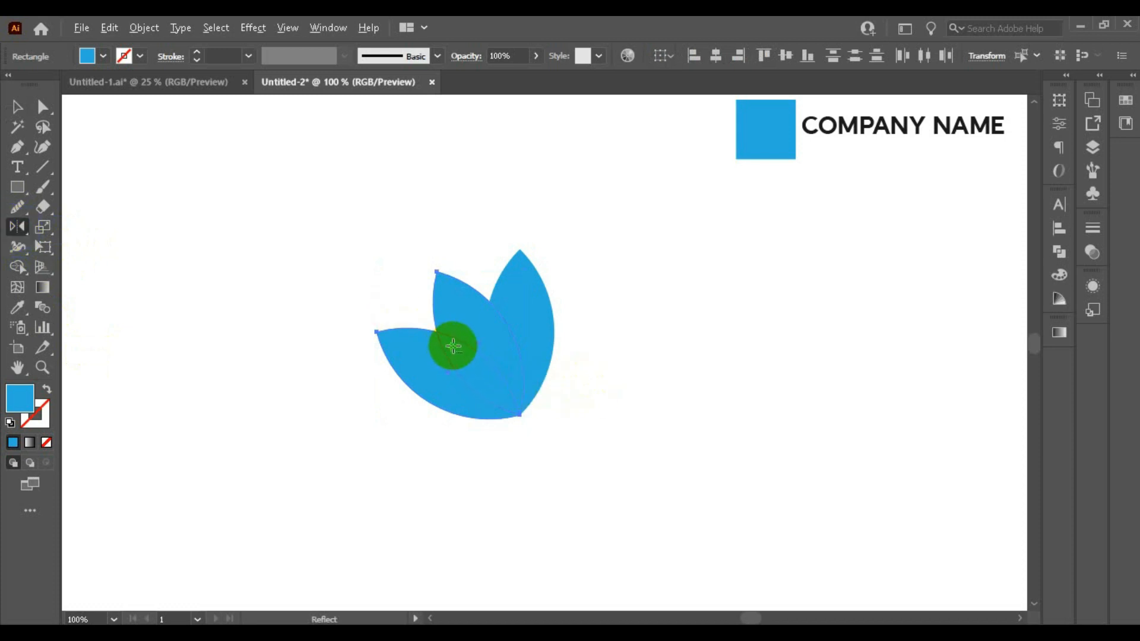
pyautogui.click(522, 413)
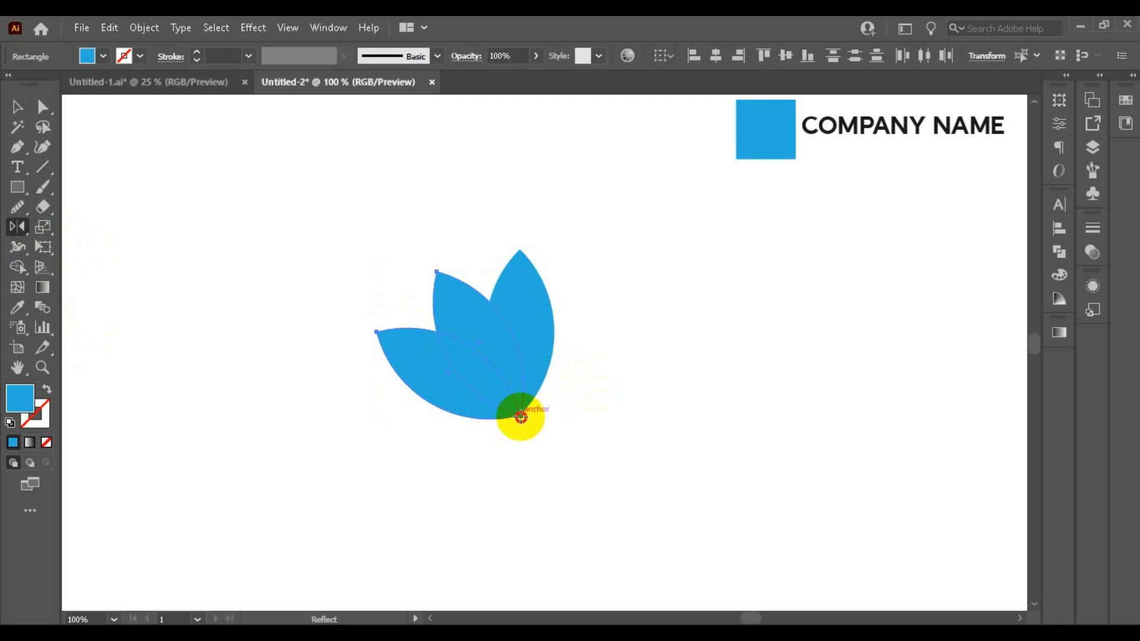
pyautogui.keyDown('alt'); pyautogui.click(521, 416); pyautogui.keyUp('alt')
pyautogui.click(855, 392)
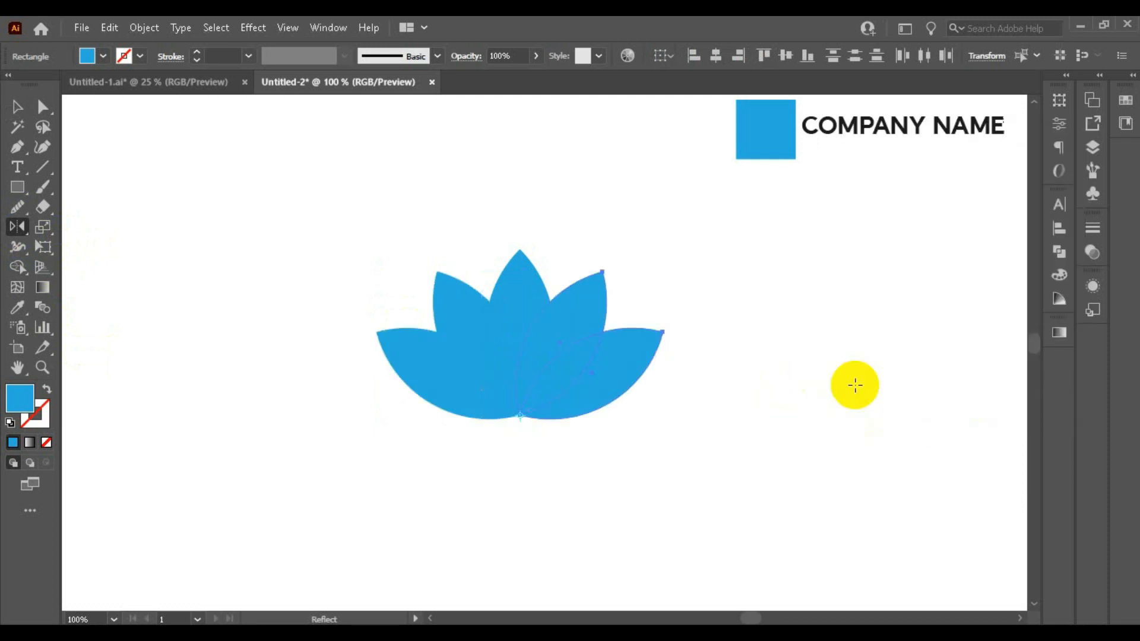
# Set the blending mode of all five lotus petals to Multiply.
pyautogui.click(18, 107)
pyautogui.click(349, 252)
pyautogui.moveTo(350, 252); pyautogui.dragTo(741, 489)
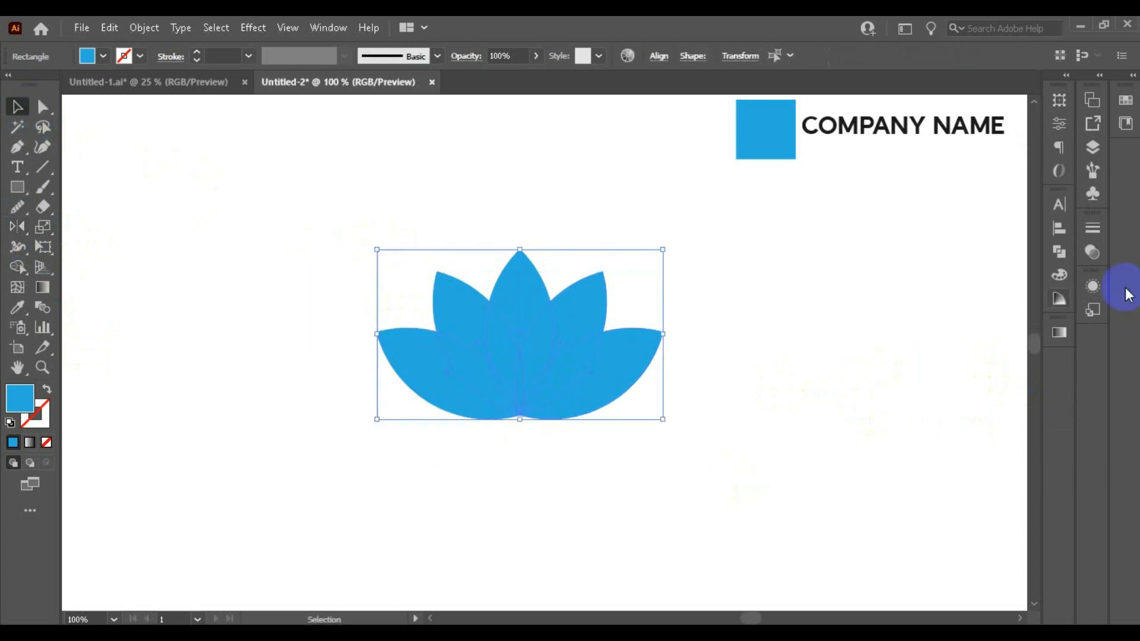
pyautogui.click(1092, 252)
pyautogui.click(947, 245)
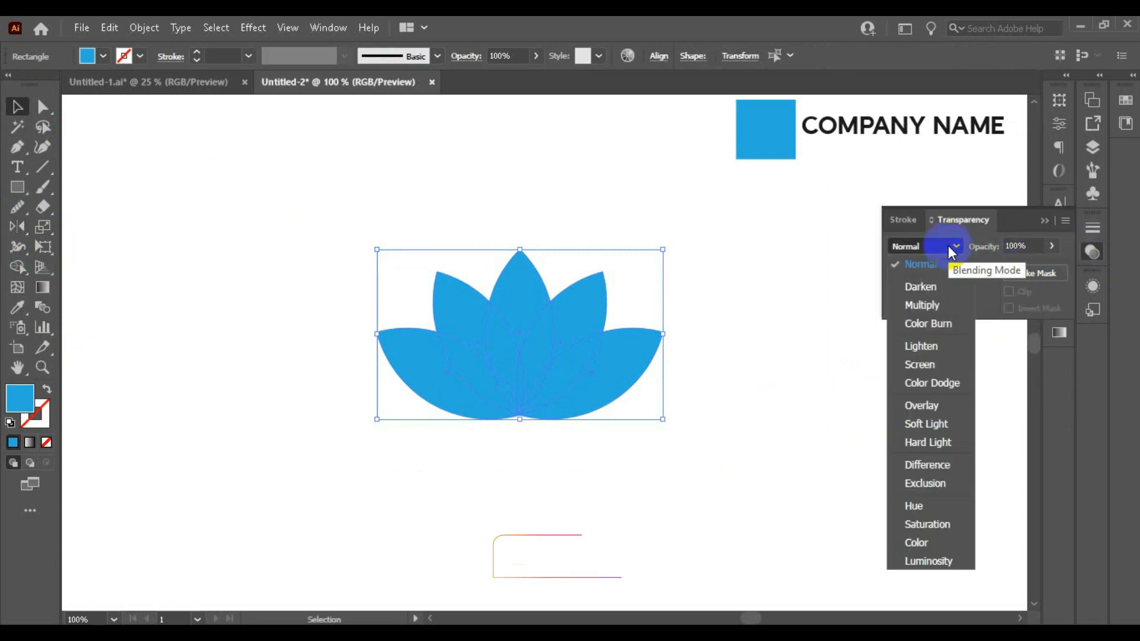
pyautogui.click(928, 308)
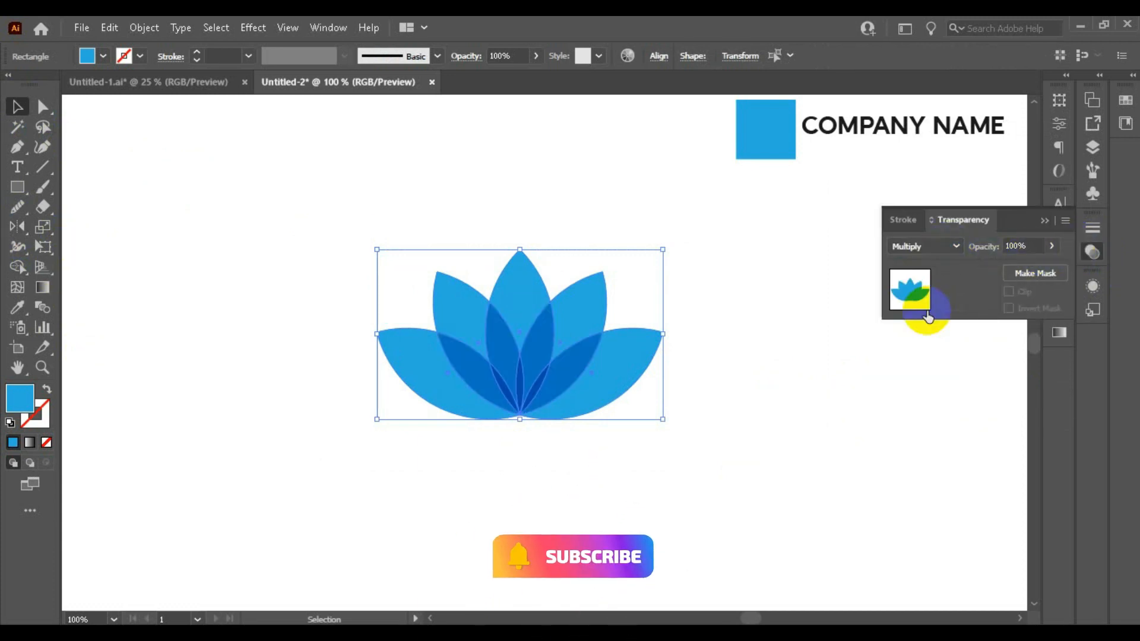
pyautogui.click(1090, 253)
# Draw a circle around the lotus from its centre, with no fill and a black stroke.
pyautogui.click(18, 188)
pyautogui.click(80, 230)
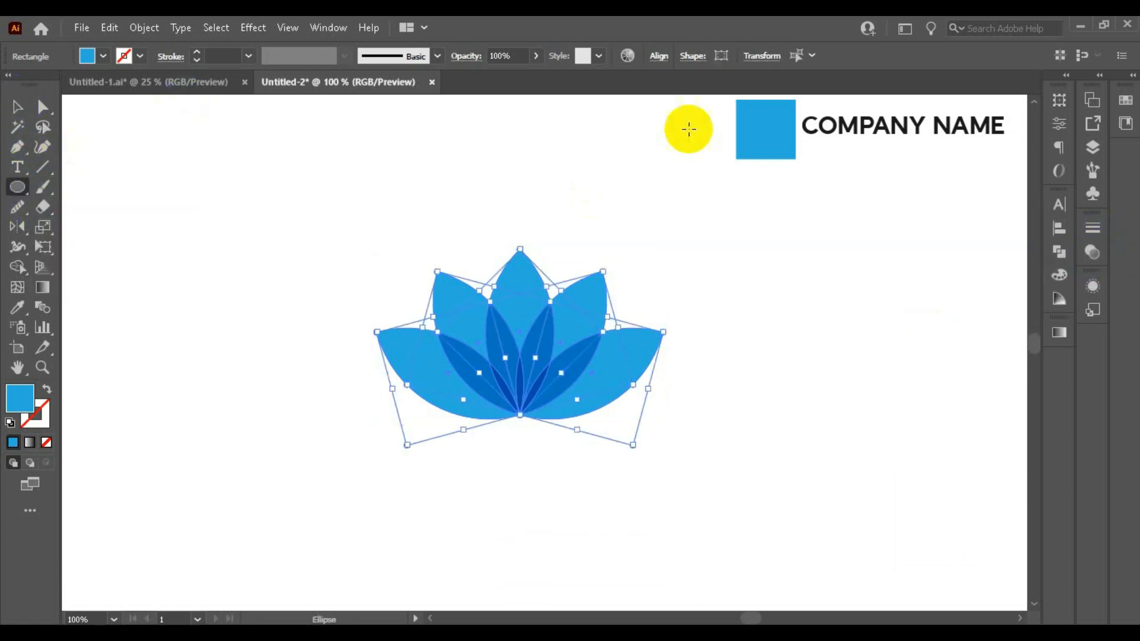
pyautogui.hotkey('ctrl', 'shift', 'a')
pyautogui.moveTo(519, 330); pyautogui.dragTo(648, 491)
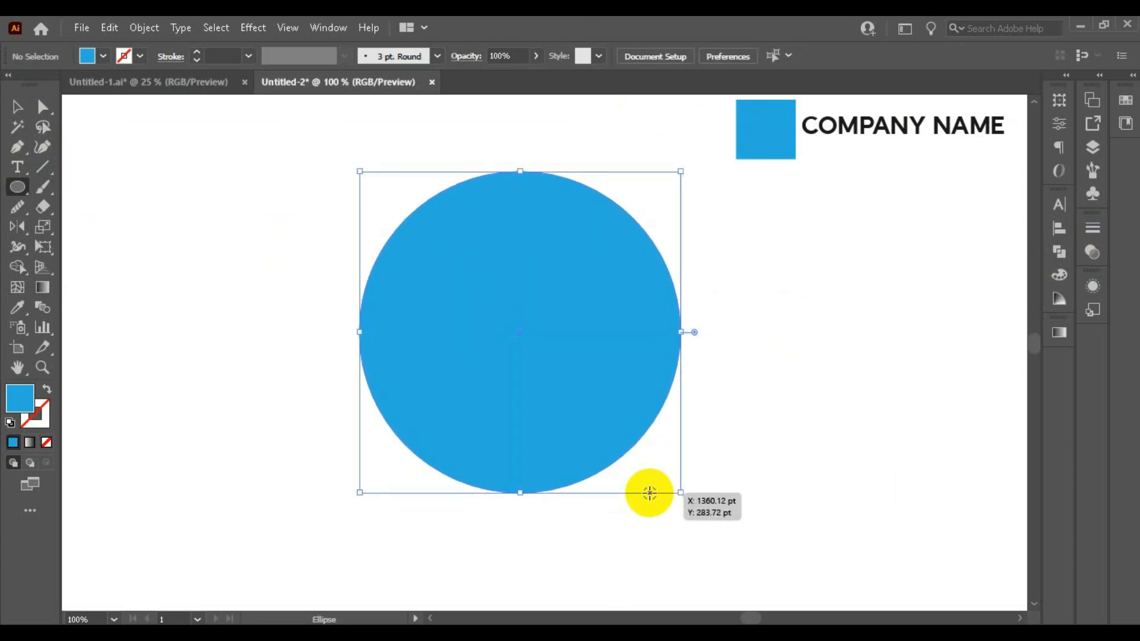
pyautogui.click(103, 55)
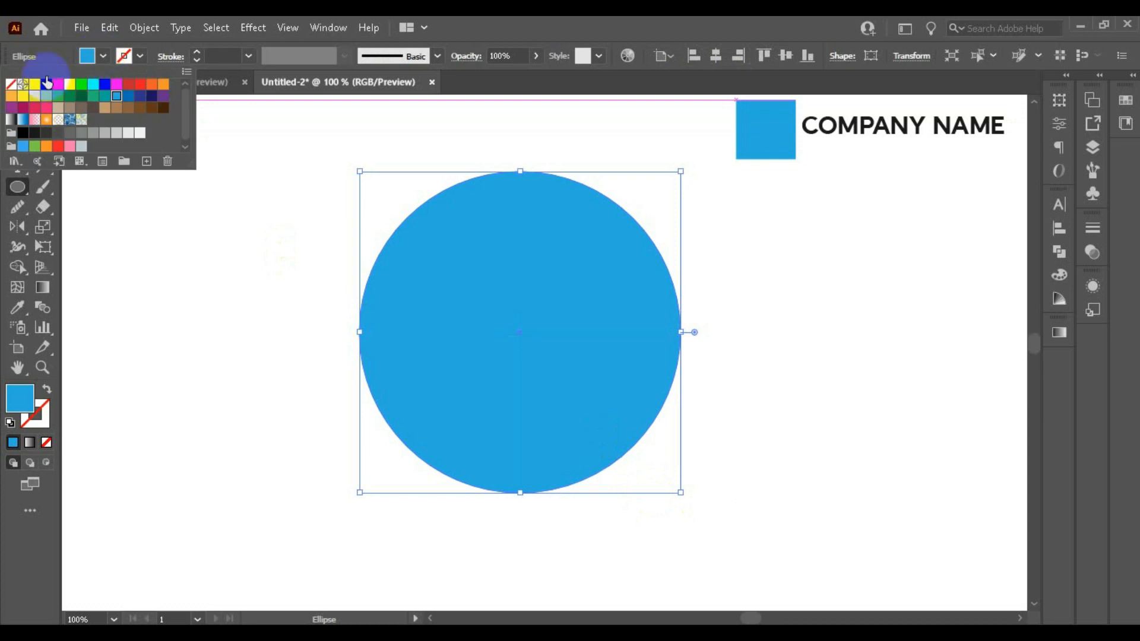
pyautogui.click(11, 84)
pyautogui.click(141, 56)
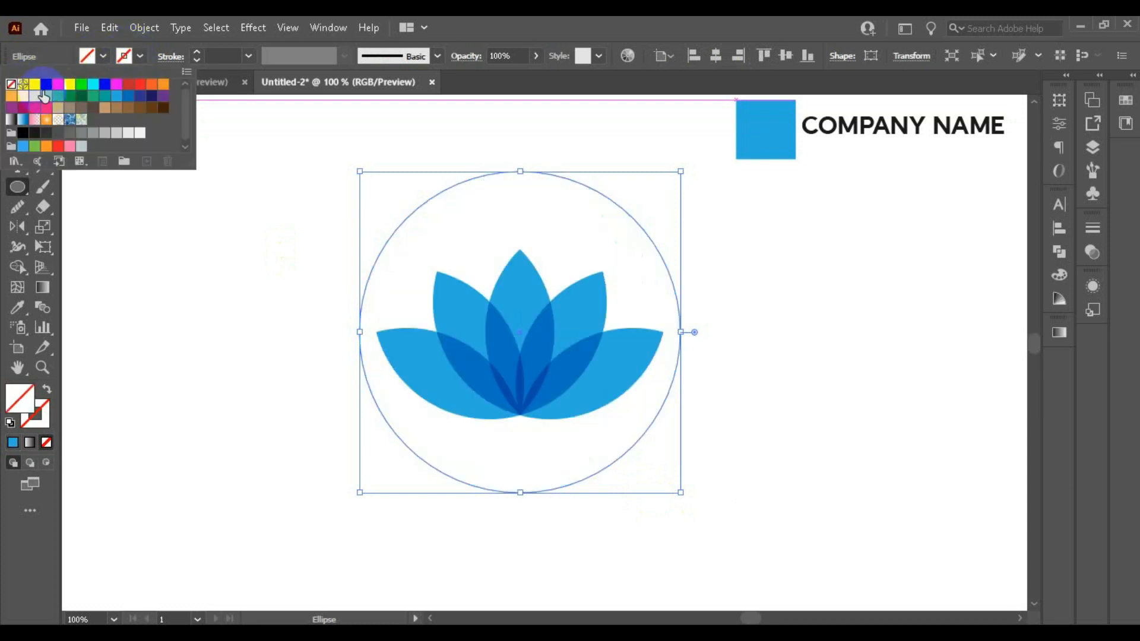
pyautogui.click(45, 84)
# Align the circle and the lotus petals on their vertical centres.
pyautogui.click(17, 107)
pyautogui.moveTo(303, 300); pyautogui.dragTo(679, 414)
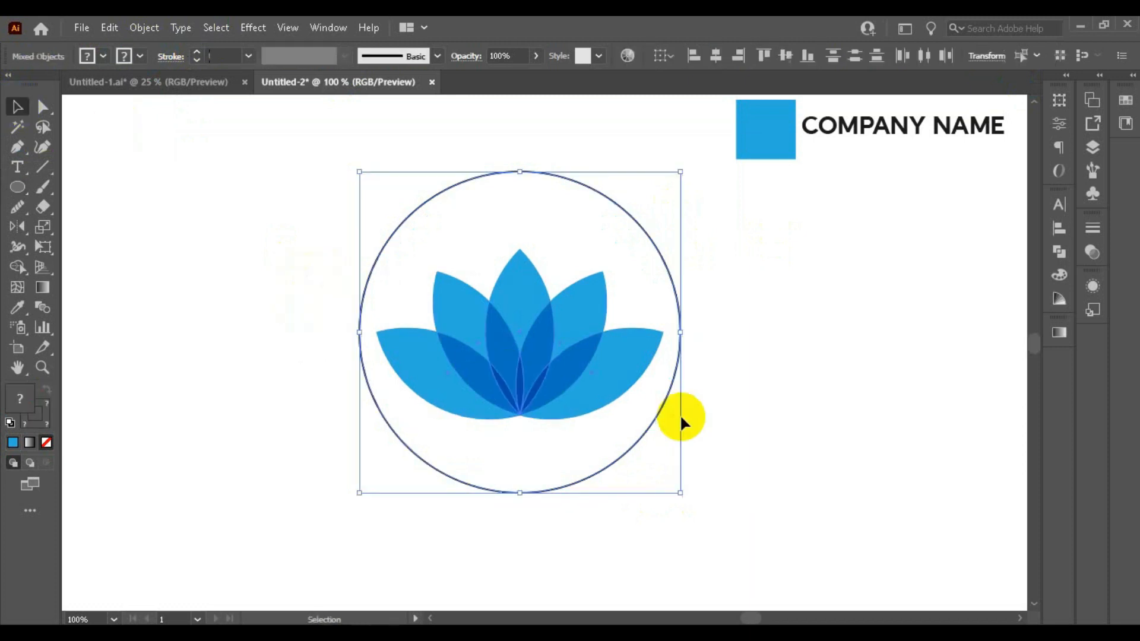
pyautogui.click(787, 55)
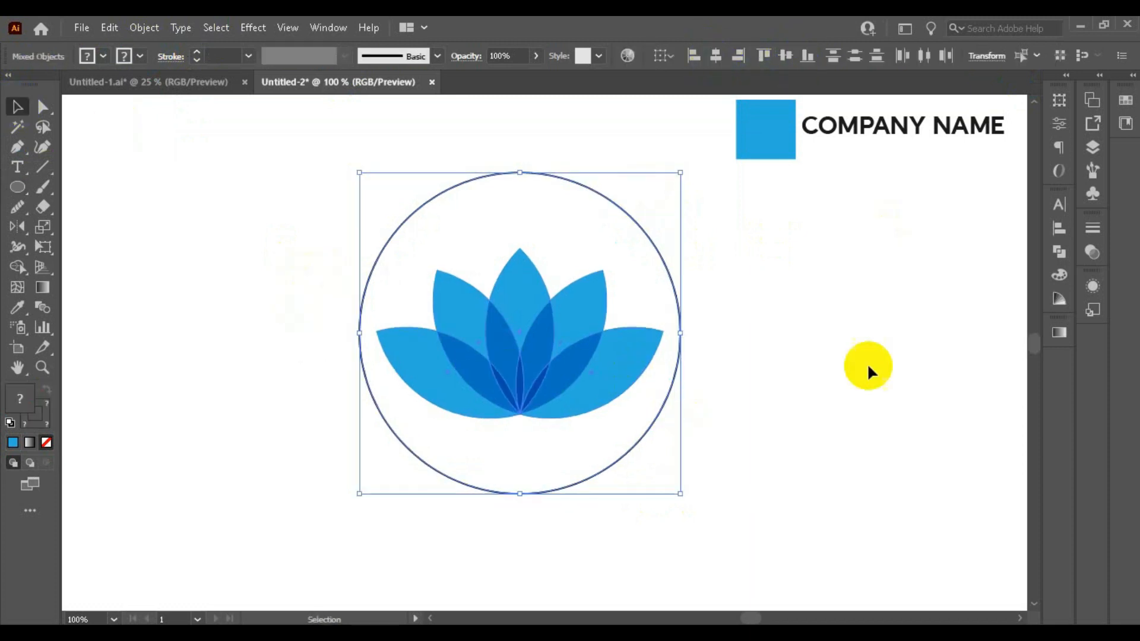
# Draw a straight vertical line through the centre of the circle, extending beyond it at both ends.
pyautogui.click(791, 375)
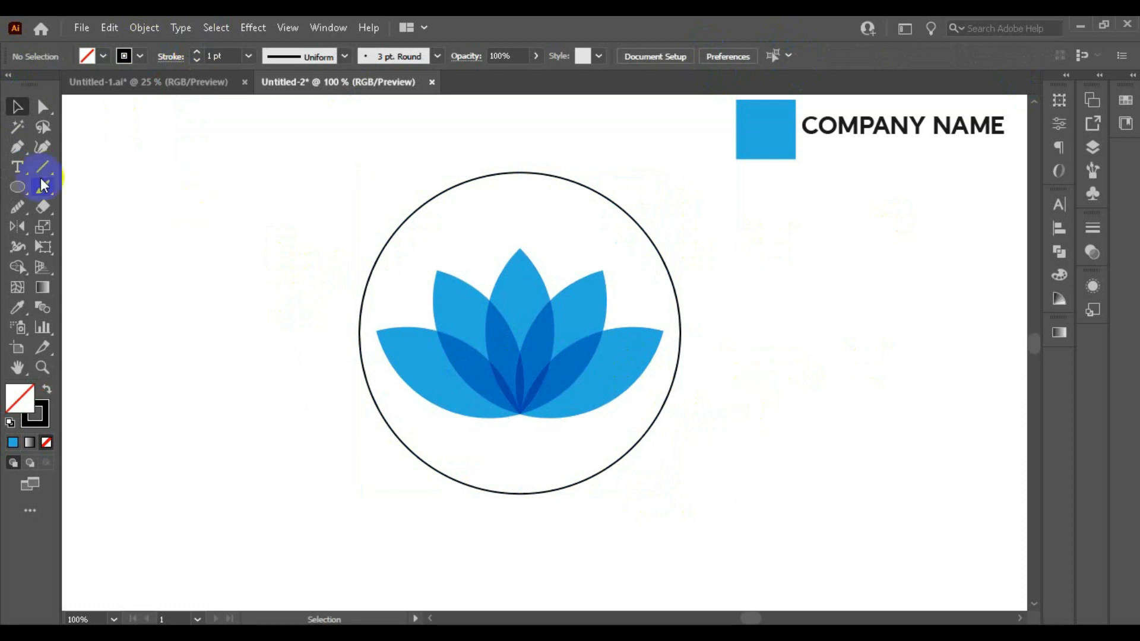
pyautogui.moveTo(521, 143); pyautogui.dragTo(519, 529)
pyautogui.click(17, 107)
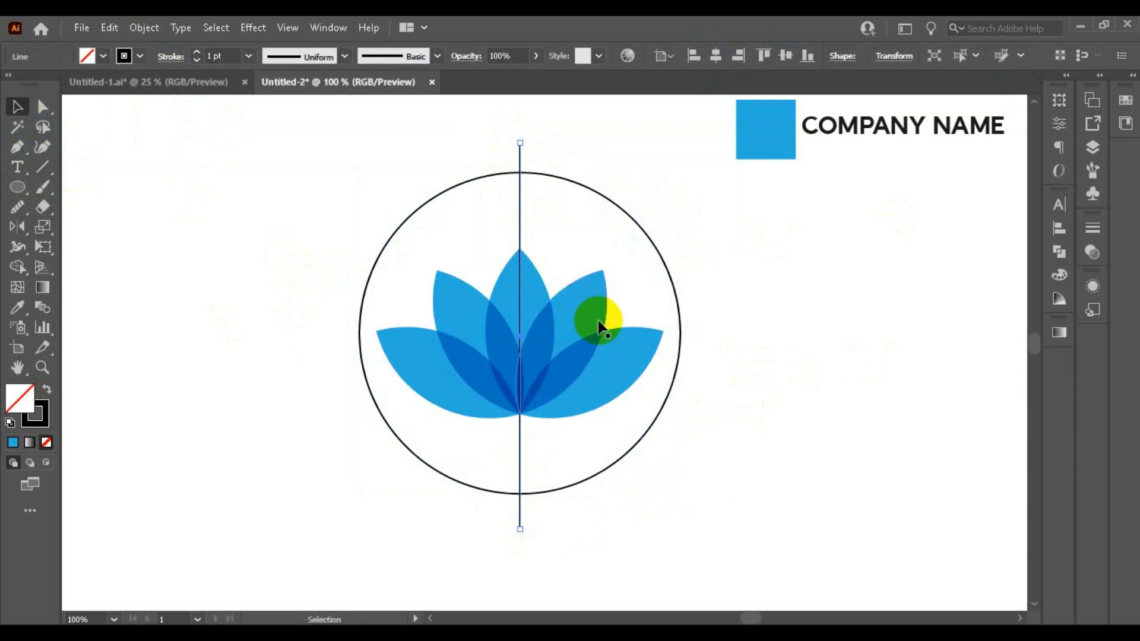
# Set the stroke weight of the circle and the vertical line to 16 pt.
pyautogui.moveTo(451, 534); pyautogui.dragTo(560, 461)
pyautogui.click(547, 529)
pyautogui.moveTo(547, 530); pyautogui.dragTo(487, 469)
pyautogui.click(254, 60)
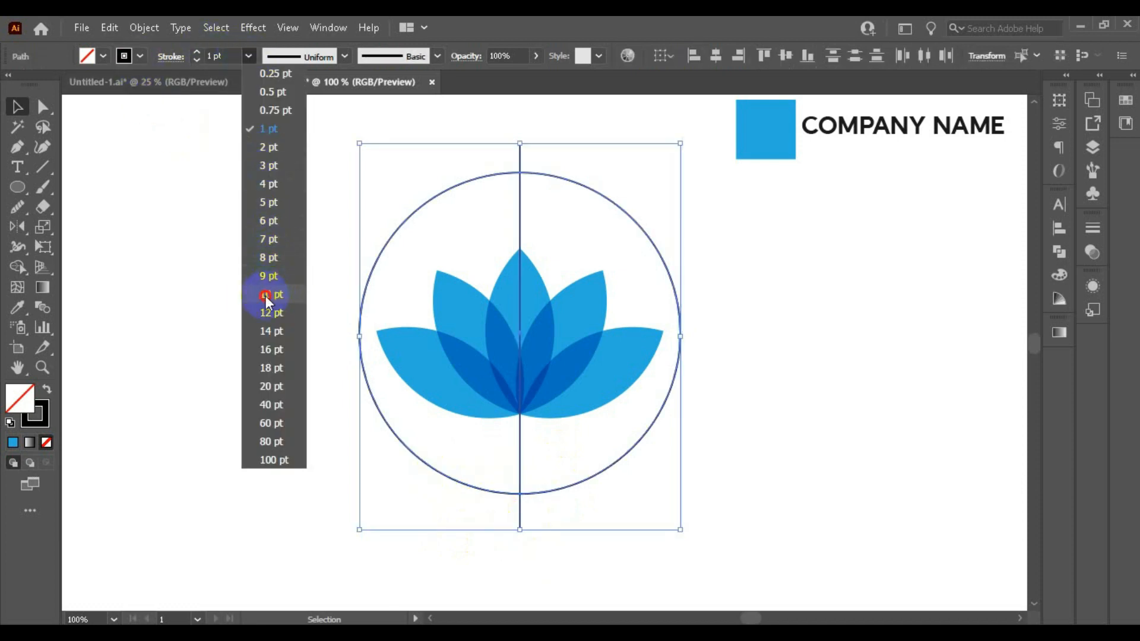
pyautogui.click(266, 295)
pyautogui.click(251, 56)
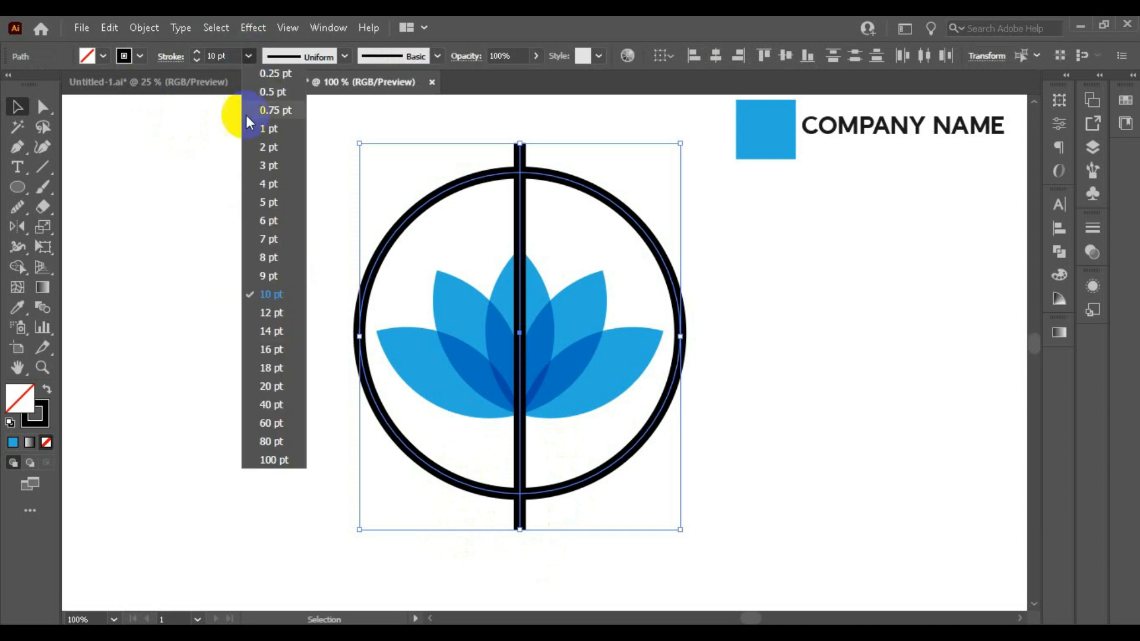
pyautogui.click(270, 346)
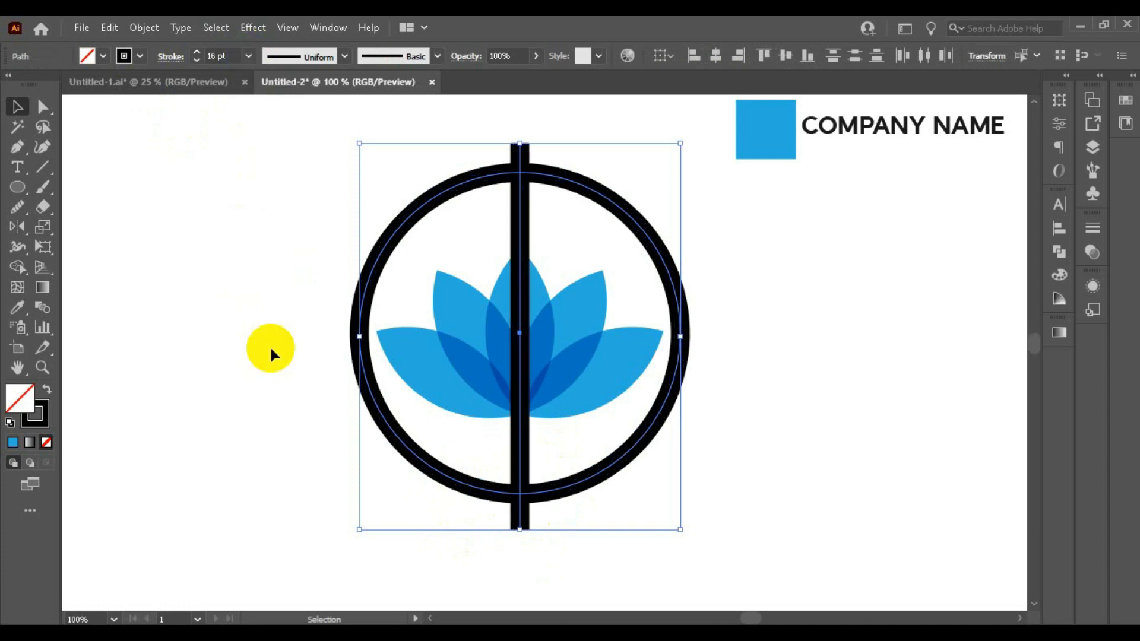
pyautogui.click(643, 453)
pyautogui.click(766, 474)
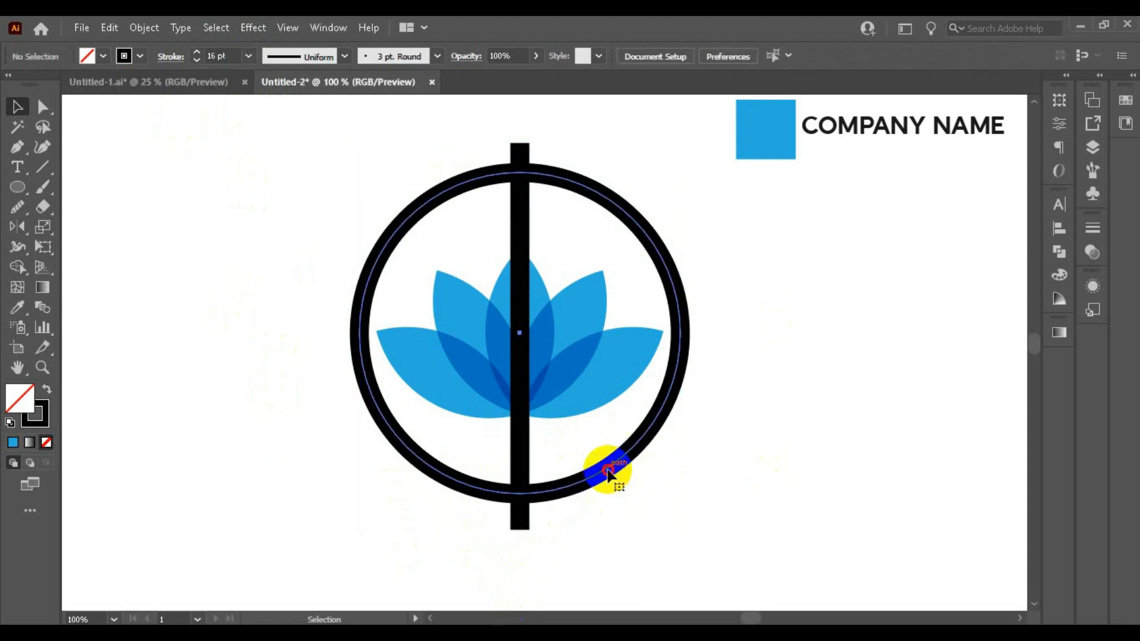
# Duplicate the circle to the right so both overlap, and place another copy between them, about 62 pt left and 29 pt up.
pyautogui.click(608, 471)
pyautogui.moveTo(574, 482); pyautogui.dragTo(714, 473)
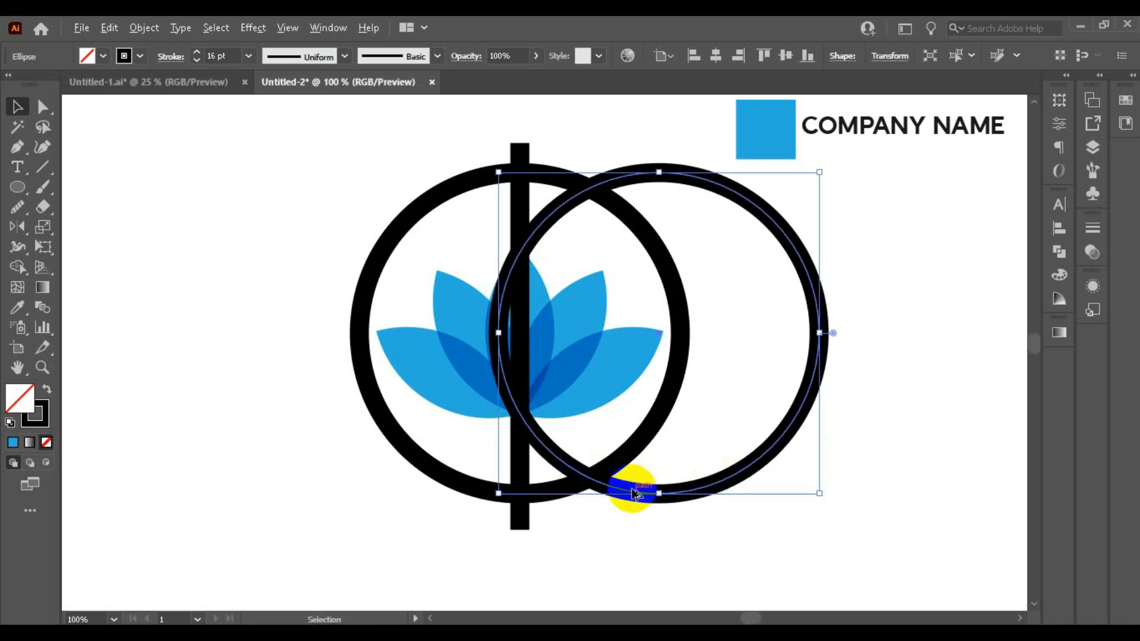
pyautogui.moveTo(628, 496); pyautogui.dragTo(555, 456)
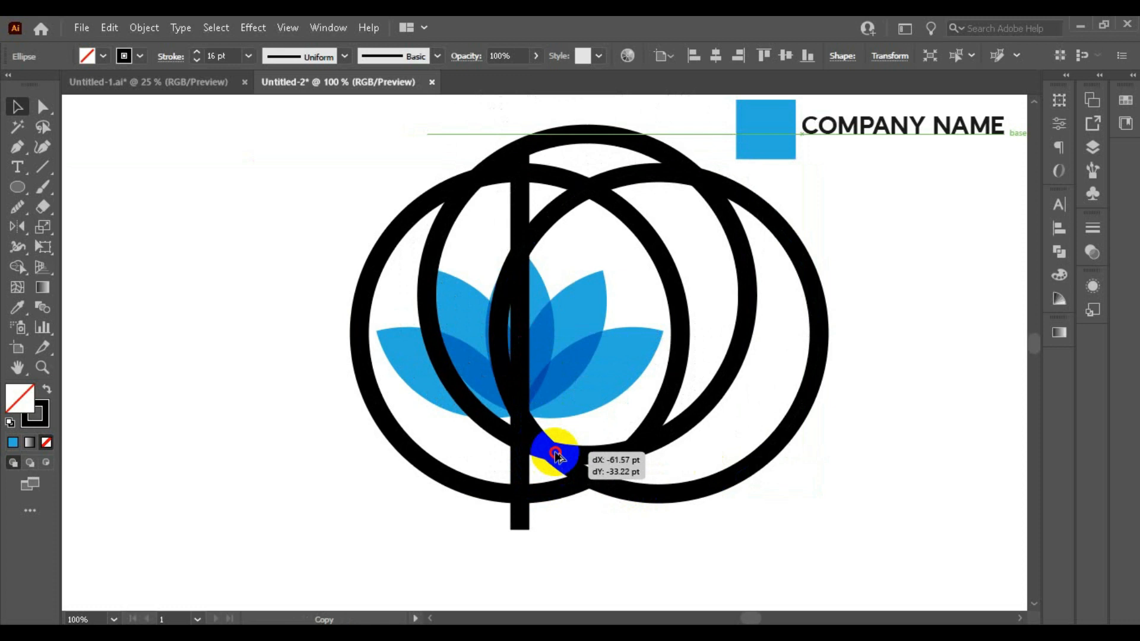
pyautogui.moveTo(555, 454); pyautogui.dragTo(555, 459)
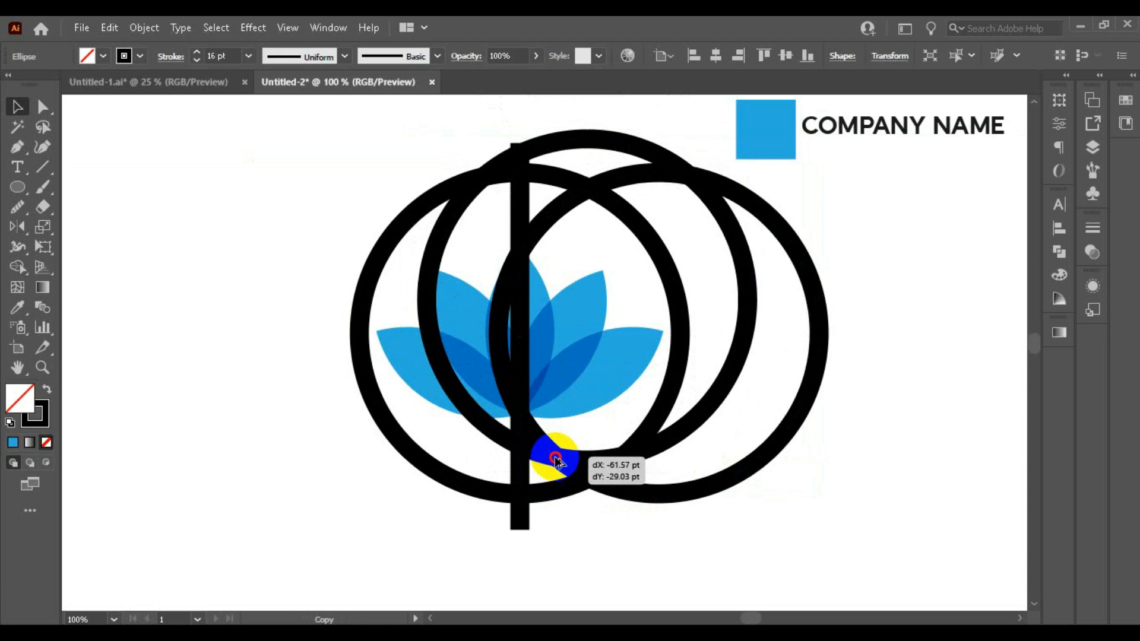
pyautogui.moveTo(555, 458); pyautogui.dragTo(555, 457)
# Expand the strokes of the three circles and the vertical line into filled shapes.
pyautogui.keyDown('shift'); pyautogui.click(649, 496); pyautogui.keyUp('shift')
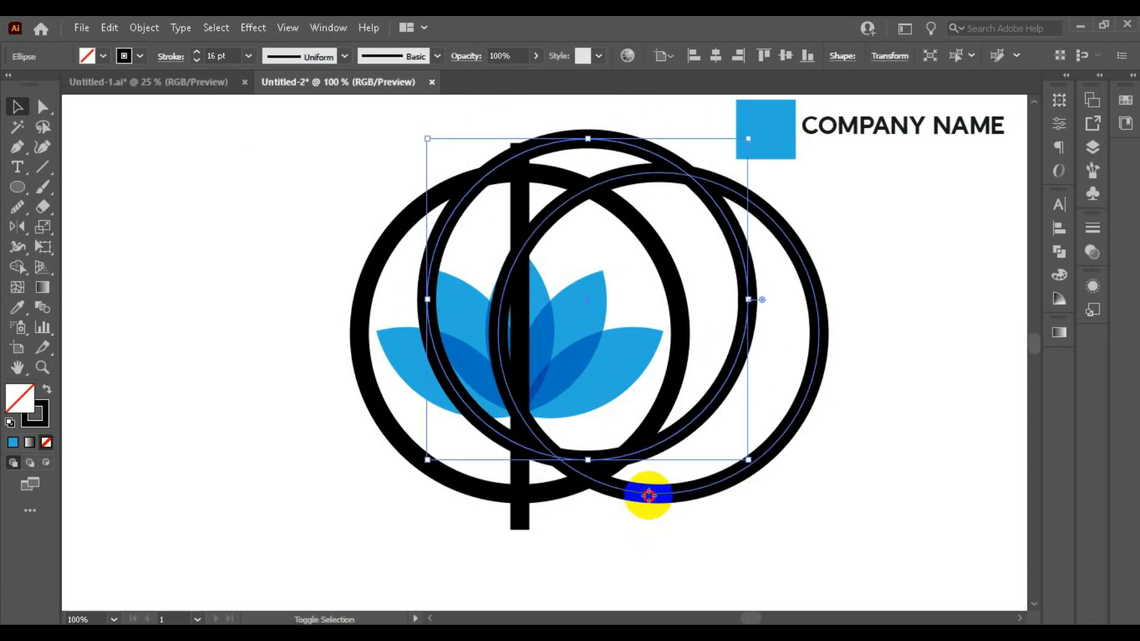
pyautogui.keyDown('shift'); pyautogui.click(299, 553); pyautogui.keyUp('shift')
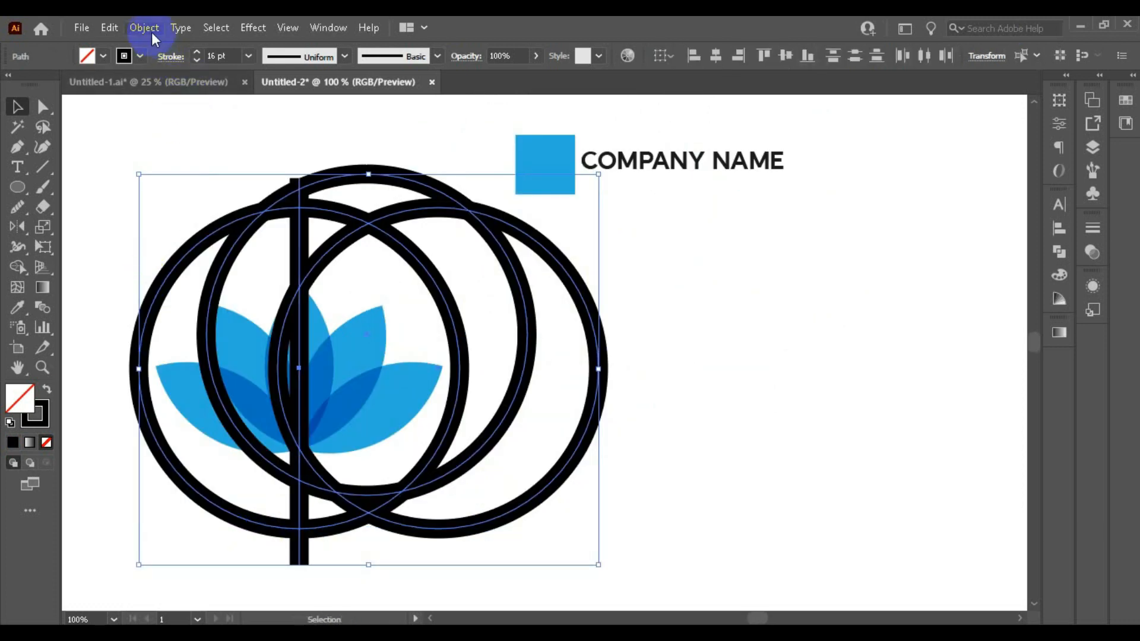
pyautogui.scroll(-1, 765, 201)
pyautogui.scroll(1, 540, 236)
pyautogui.scroll(1, 456, 256)
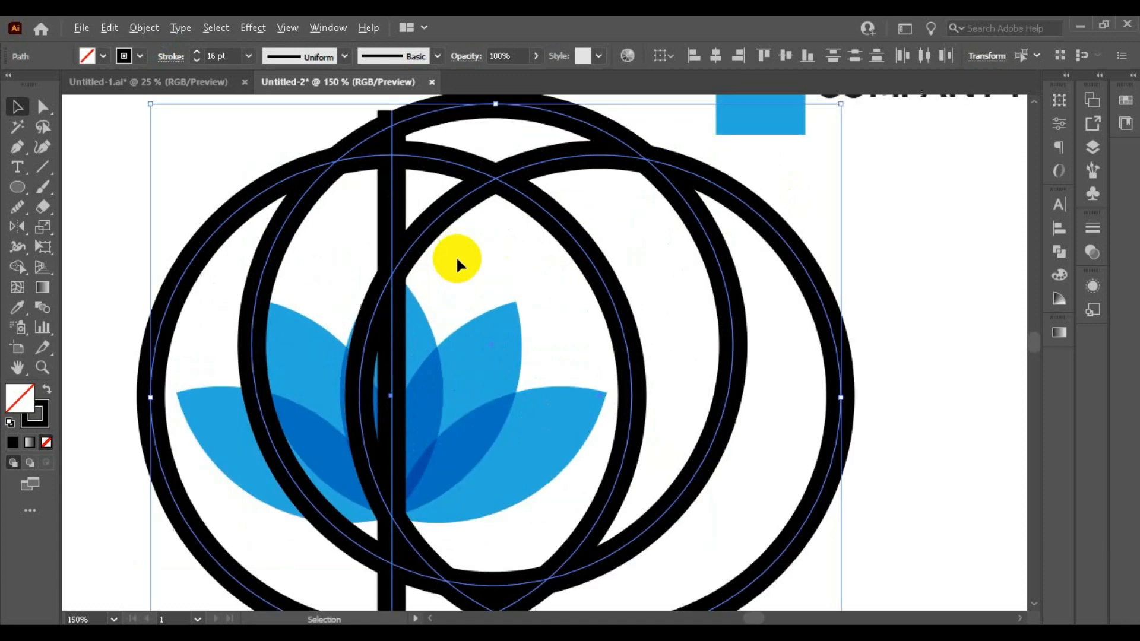
pyautogui.scroll(-1, 484, 232)
pyautogui.click(137, 28)
pyautogui.click(216, 219)
pyautogui.press('Return')
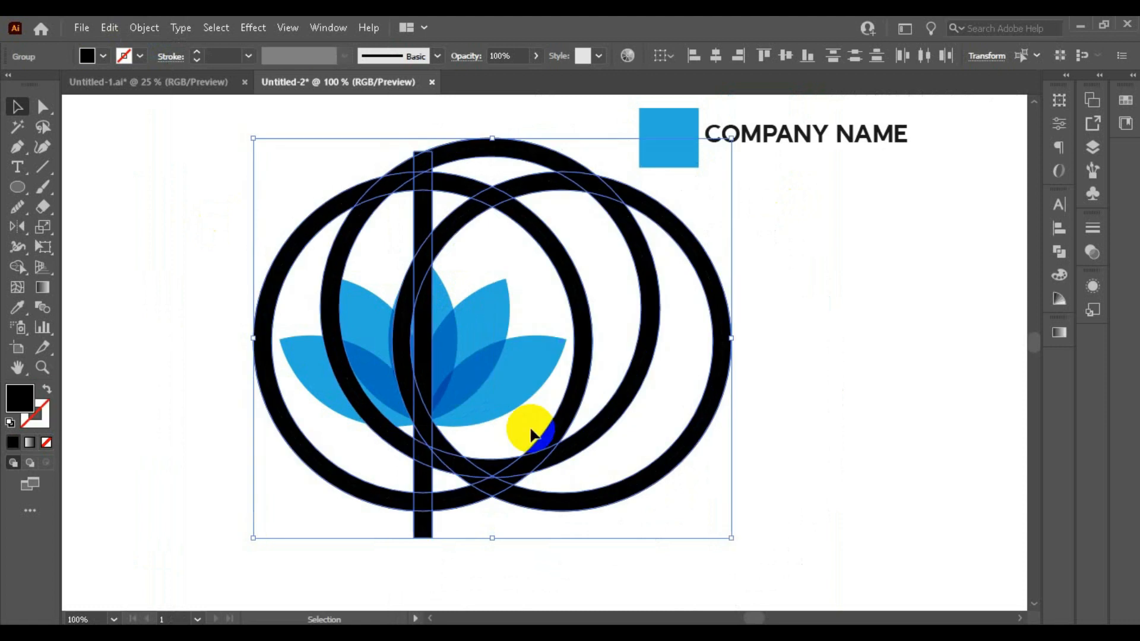
# Cut away the vertical bar's lower end and the outer arcs of the second and third circles with Shape Builder.
pyautogui.click(17, 267)
pyautogui.keyDown('alt'); pyautogui.click(417, 522); pyautogui.keyUp('alt')
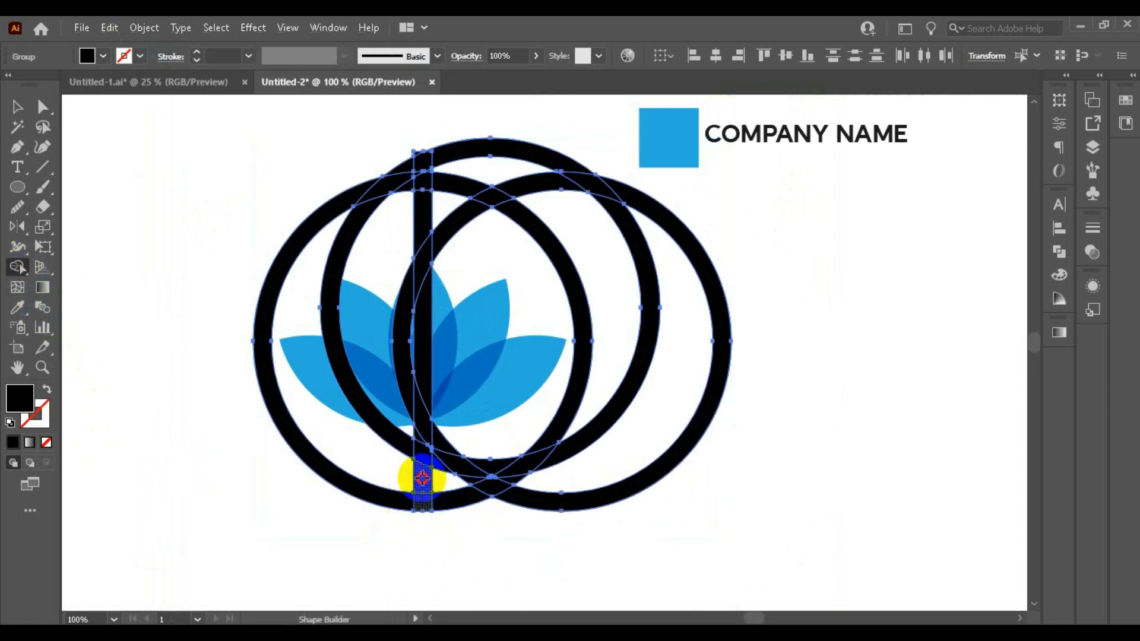
pyautogui.keyDown('alt'); pyautogui.click(422, 477); pyautogui.keyUp('alt')
pyautogui.moveTo(424, 449); pyautogui.dragTo(409, 444)
pyautogui.keyDown('alt'); pyautogui.click(417, 439); pyautogui.keyUp('alt')
pyautogui.moveTo(366, 150); pyautogui.dragTo(484, 156)
pyautogui.moveTo(483, 155)
pyautogui.mouseDown()
pyautogui.moveTo(699, 311)
pyautogui.moveTo(696, 346)
pyautogui.mouseUp()
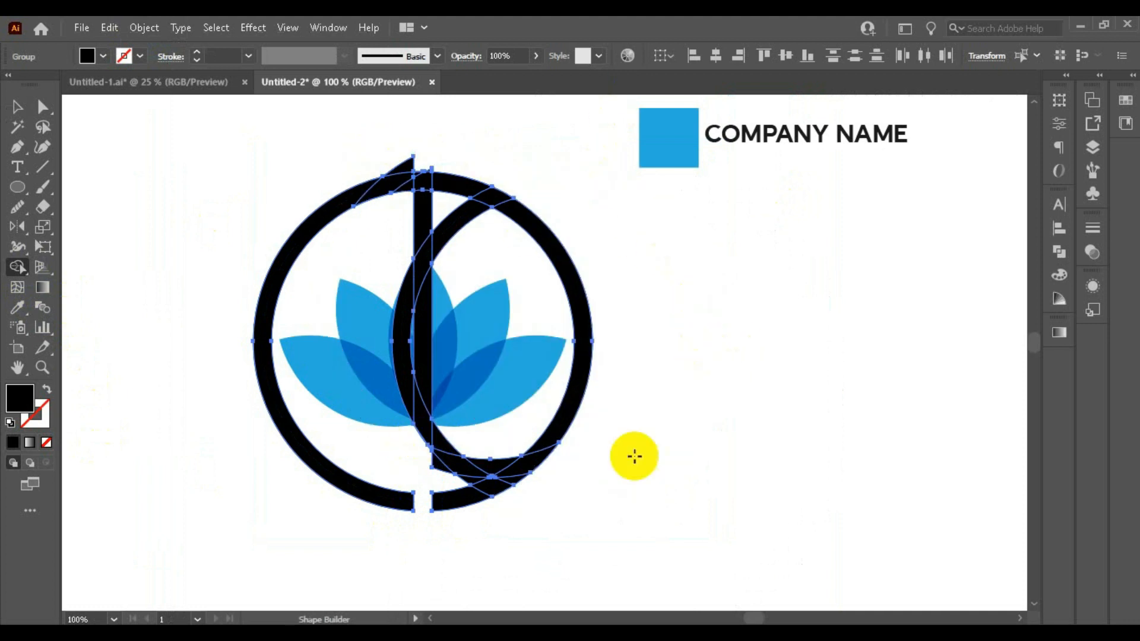
# Remove the leftover slivers, the ring's lower-right segment, the upper inner arc and the remaining vertical bar inside the ring.
pyautogui.scroll(4, 422, 151)
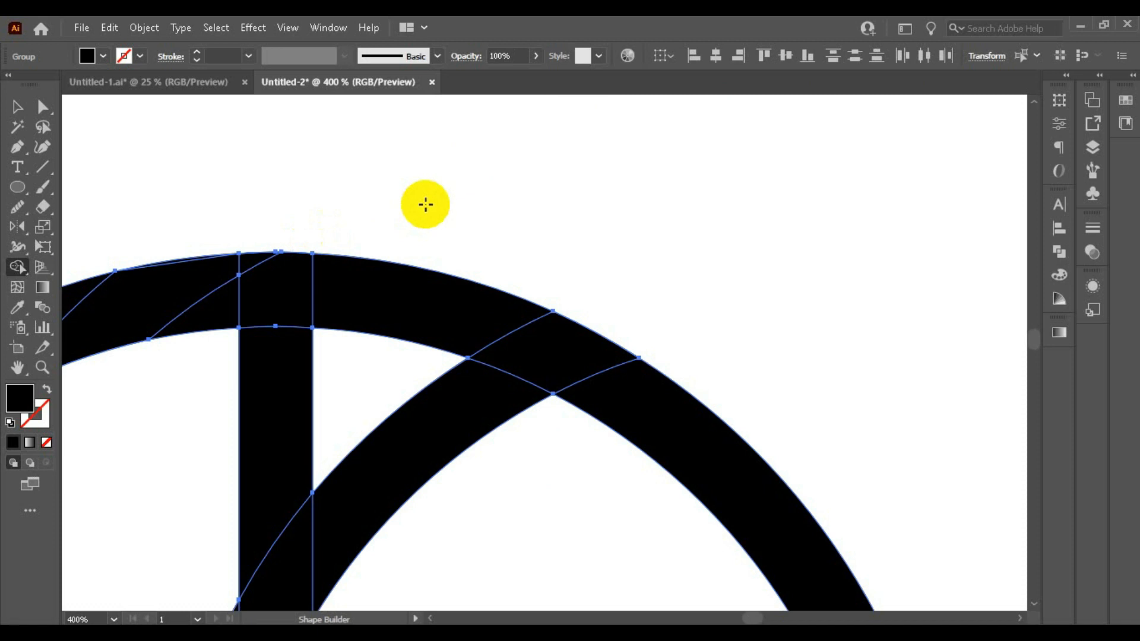
pyautogui.scroll(-4, 421, 204)
pyautogui.scroll(3, 468, 425)
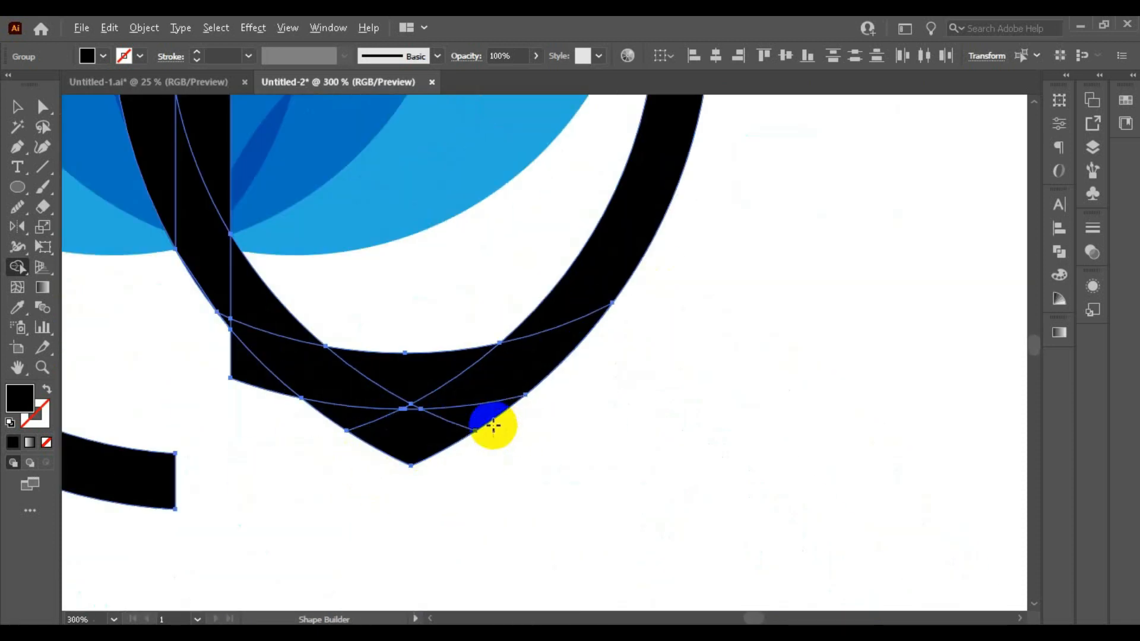
pyautogui.scroll(3, 328, 342)
pyautogui.scroll(-4, 327, 343)
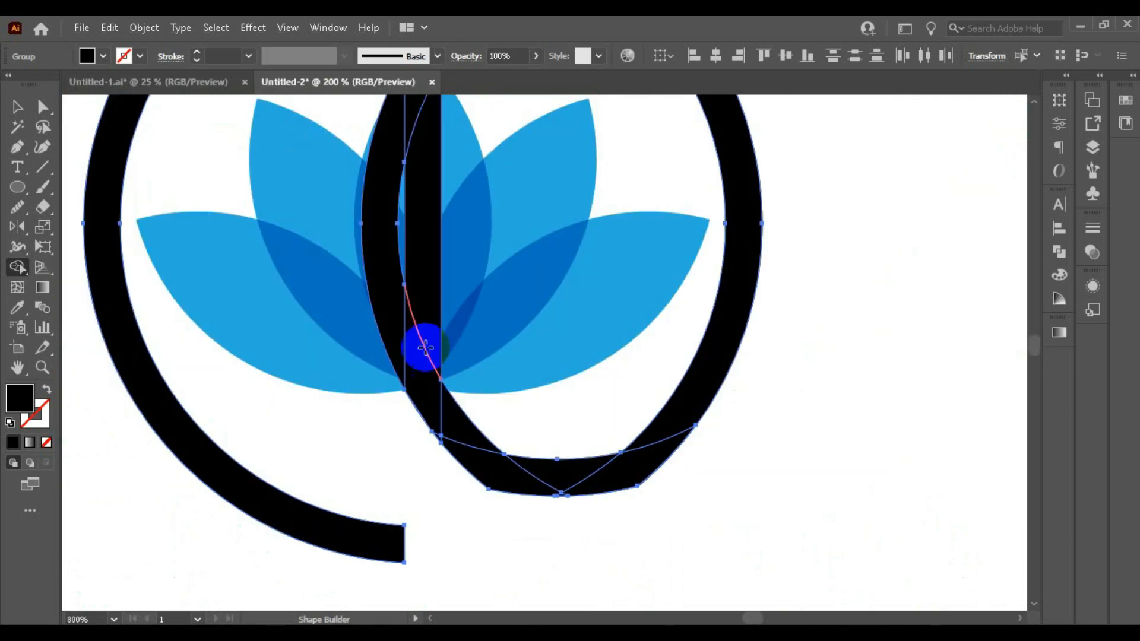
pyautogui.scroll(-3, 483, 144)
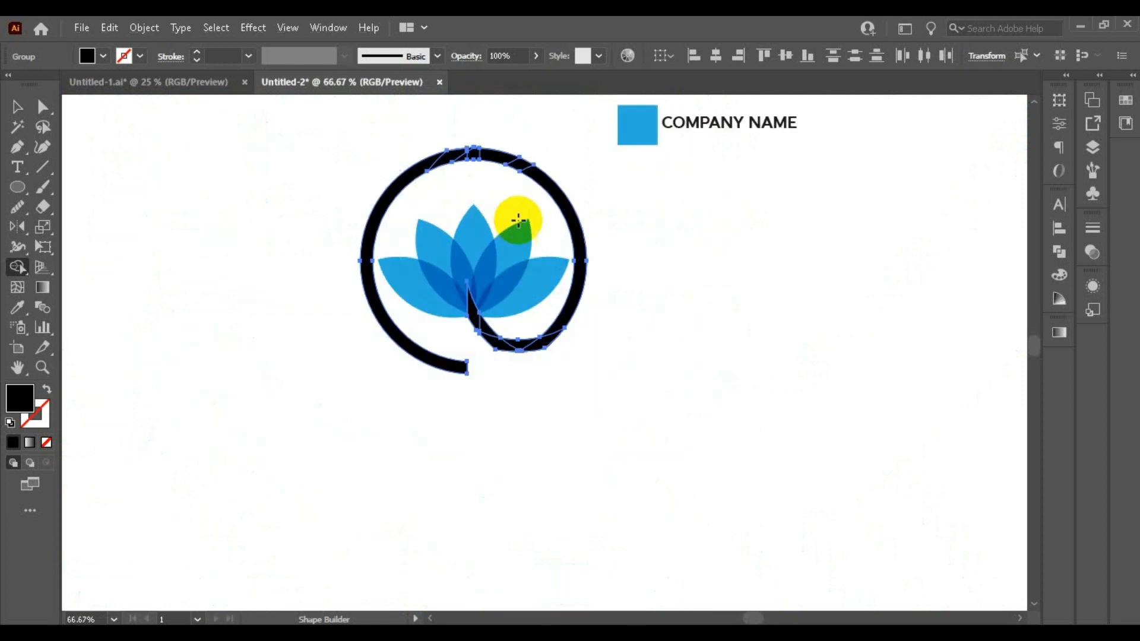
pyautogui.scroll(3, 550, 318)
pyautogui.scroll(-1, 437, 328)
pyautogui.scroll(3, 362, 377)
pyautogui.click(362, 377)
pyautogui.scroll(-3, 363, 376)
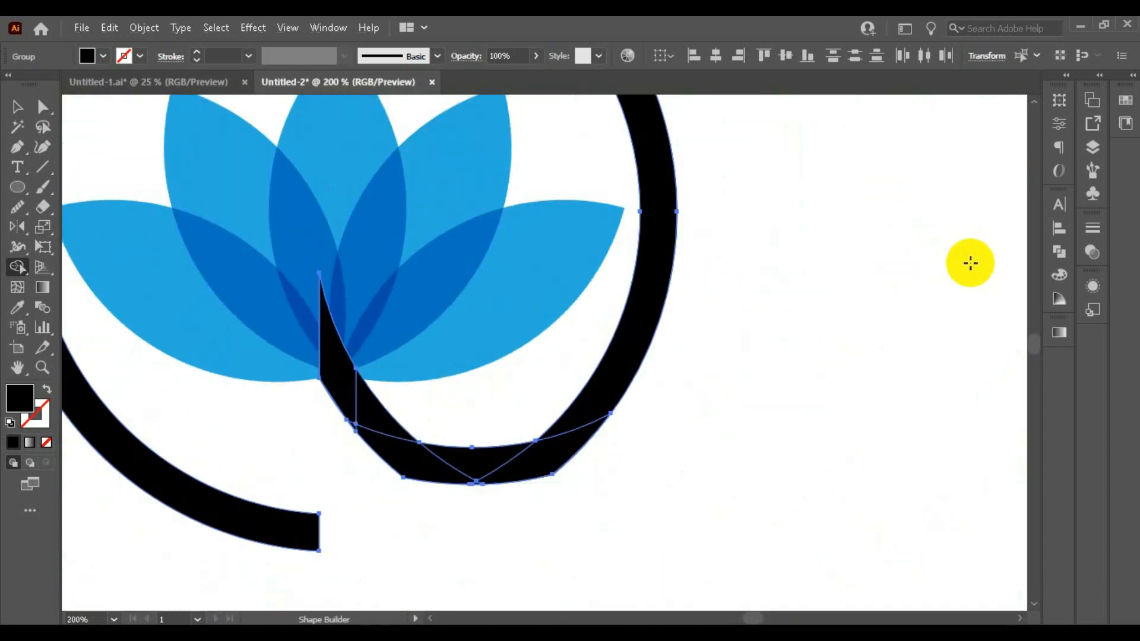
# Unite the remaining ring and tail pieces into a single shape.
pyautogui.click(1059, 251)
pyautogui.click(864, 242)
pyautogui.click(1053, 250)
pyautogui.scroll(-1, 713, 328)
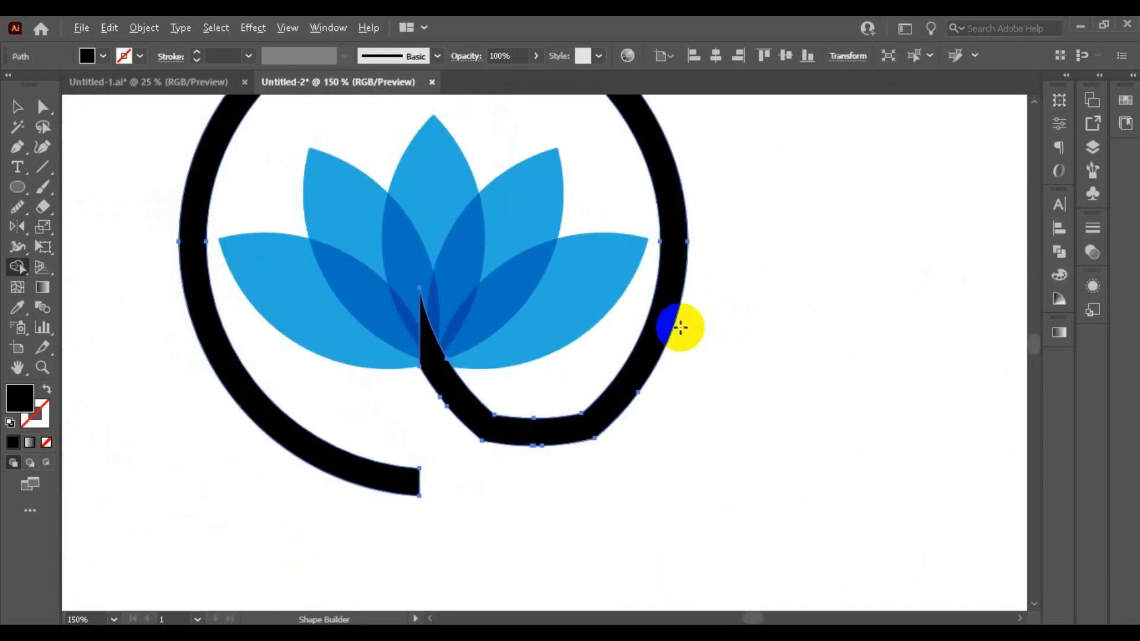
# Turn the tail's pointed upper end beneath the petals into a rounded cap.
pyautogui.scroll(2, 546, 356)
pyautogui.click(42, 106)
pyautogui.moveTo(287, 259); pyautogui.dragTo(647, 494)
# Smooth the angular bends in the tail's lower curve with a corner radius of about 51 pt.
pyautogui.scroll(-2, 682, 442)
pyautogui.scroll(3, 669, 487)
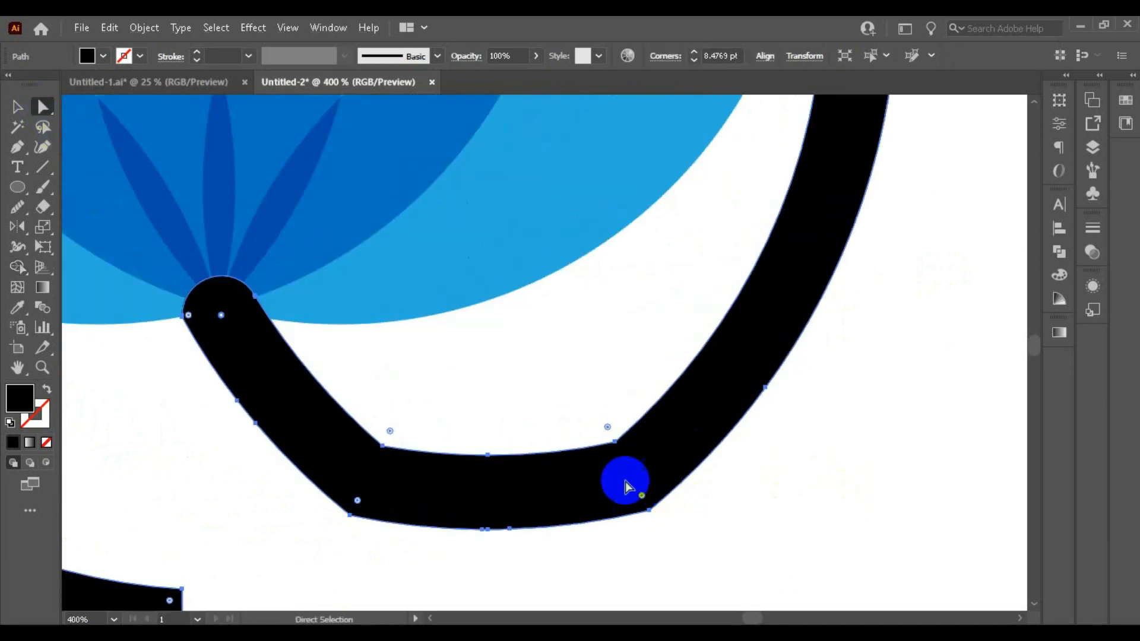
pyautogui.click(549, 498)
pyautogui.moveTo(651, 500); pyautogui.dragTo(403, 279)
pyautogui.hotkey('ctrl', '1')
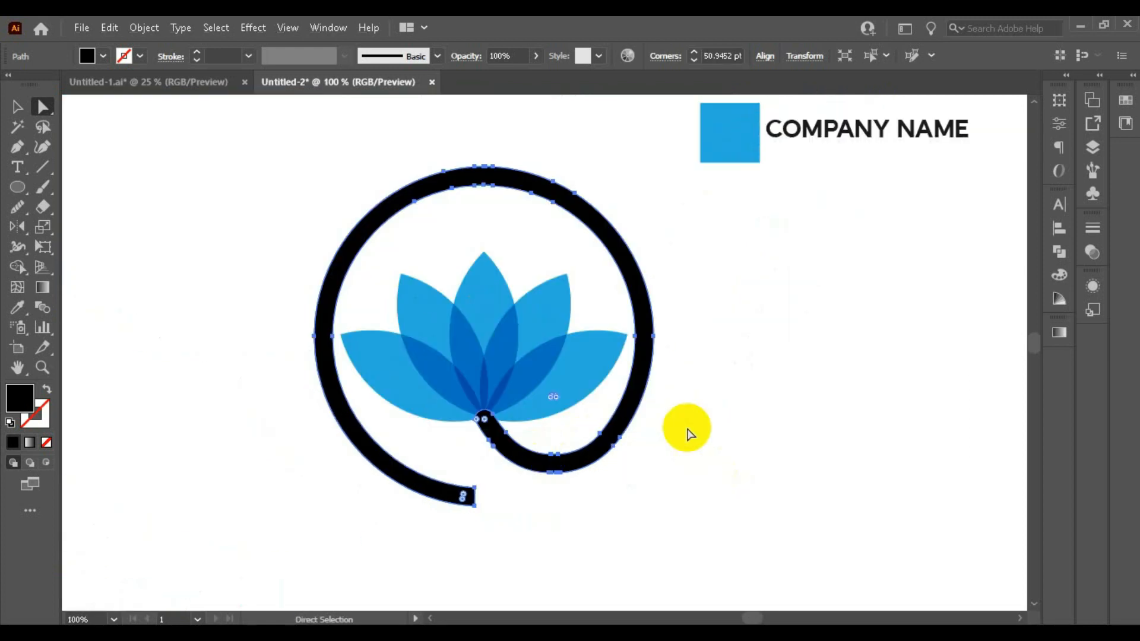
pyautogui.click(688, 434)
# Recolour the black ring and tail with the light blue sampled from the square swatch beside the company name.
pyautogui.click(16, 107)
pyautogui.scroll(-1, 716, 365)
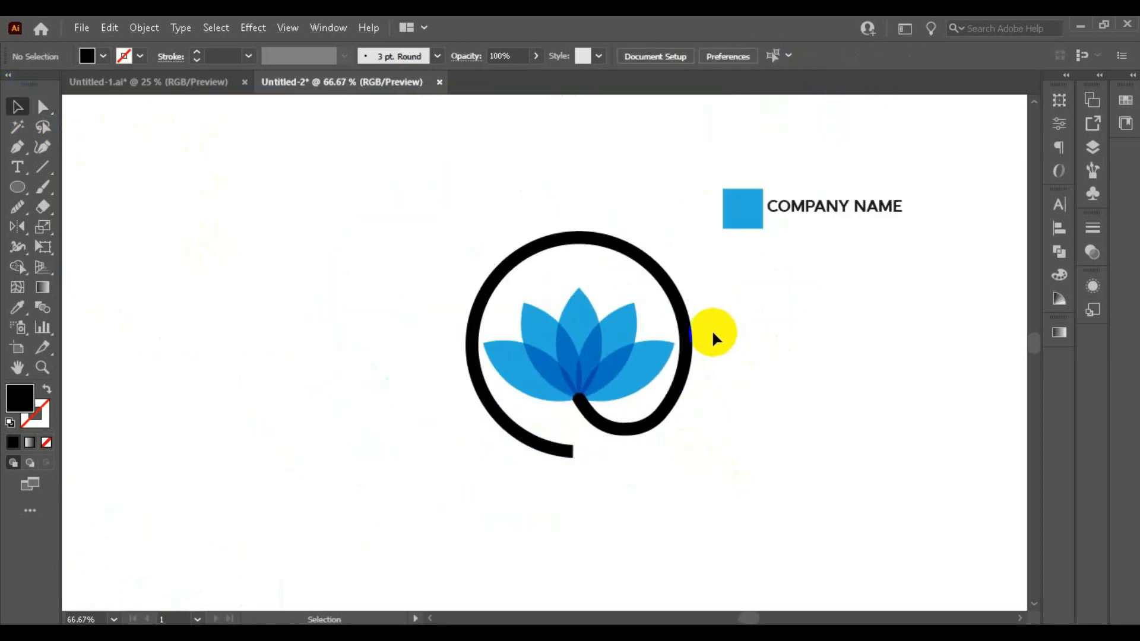
pyautogui.scroll(1, 712, 337)
pyautogui.click(679, 319)
pyautogui.press('i')
pyautogui.click(776, 148)
pyautogui.click(15, 105)
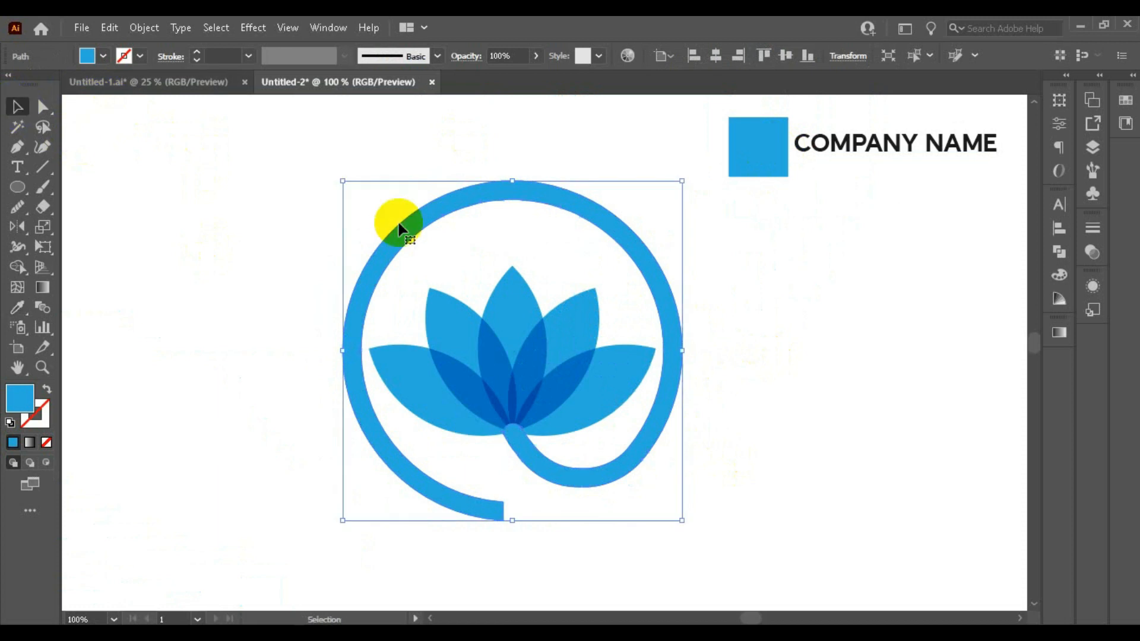
# Send the blue ring behind the petals and shift it slightly down so its rounded end meets the petals' base.
pyautogui.hotkey('ctrl', 'shift', '[')
pyautogui.click(765, 384)
pyautogui.scroll(3, 519, 448)
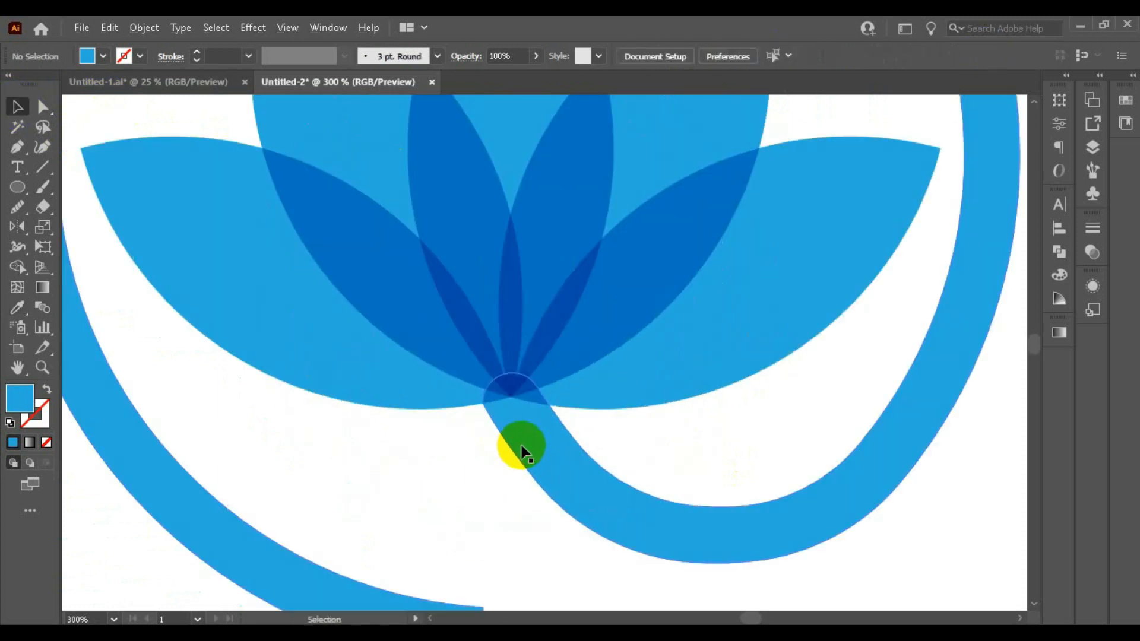
pyautogui.moveTo(530, 446); pyautogui.dragTo(529, 465)
pyautogui.scroll(-3, 763, 320)
pyautogui.scroll(-1, 631, 295)
pyautogui.scroll(1, 771, 255)
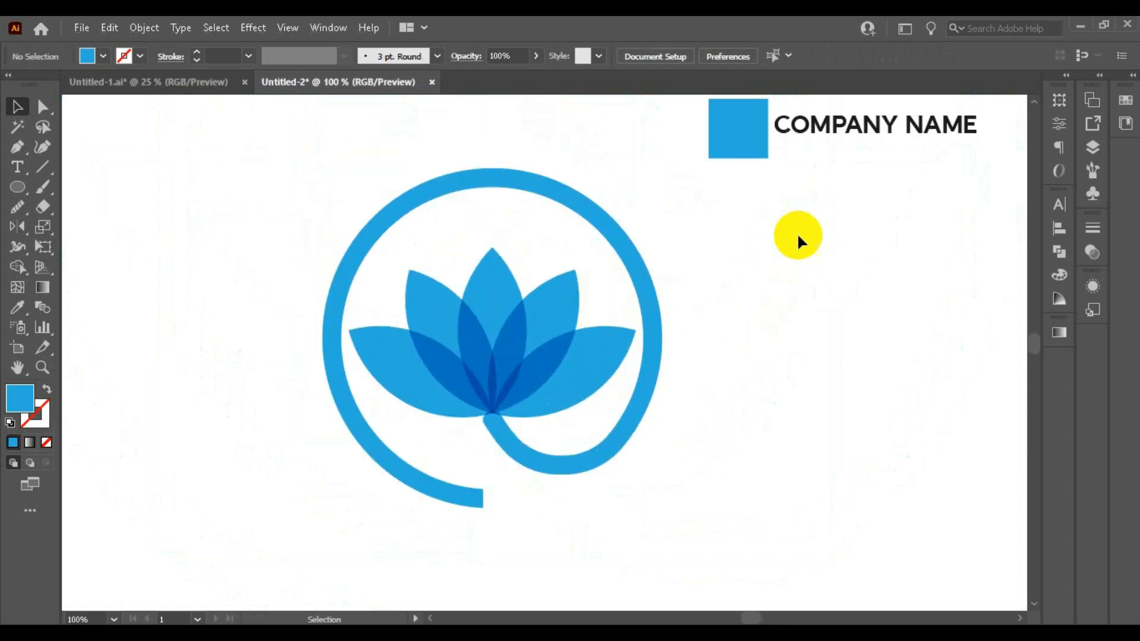
# Move the company name beneath the logo, and group the ring with the lotus petals.
pyautogui.click(863, 137)
pyautogui.moveTo(863, 136); pyautogui.dragTo(505, 543)
pyautogui.scroll(-1, 542, 395)
pyautogui.moveTo(280, 174); pyautogui.dragTo(663, 401)
pyautogui.rightClick(585, 356)
pyautogui.click(653, 438)
# Convert the COMPANY NAME text to outlines and enlarge it to about twice its size beneath the logo.
pyautogui.click(516, 491)
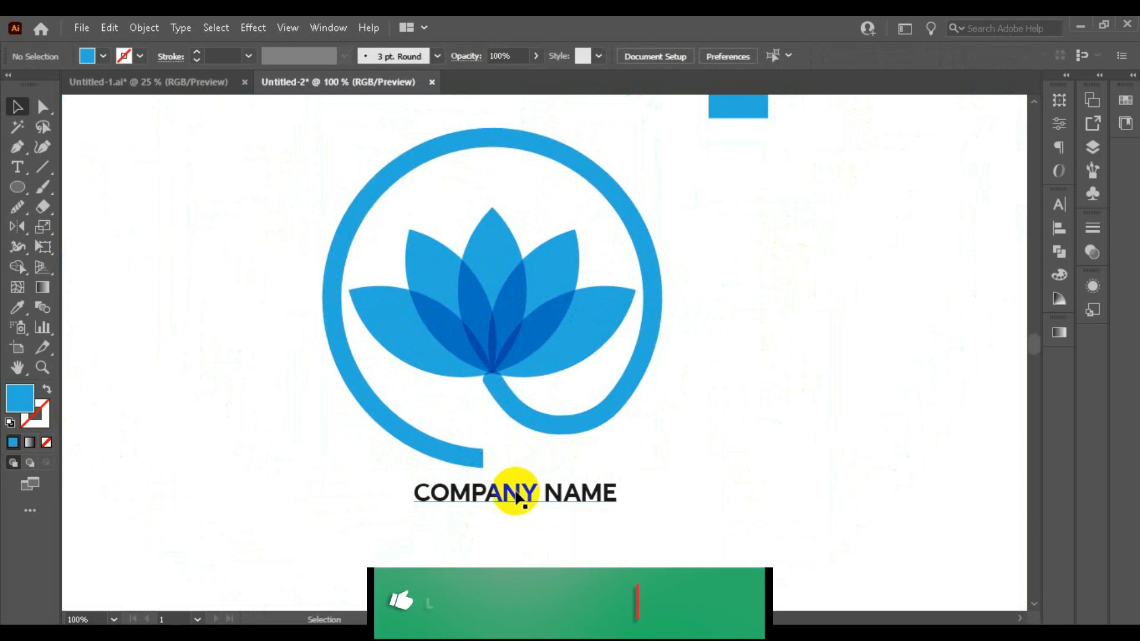
pyautogui.click(827, 55)
pyautogui.click(846, 317)
pyautogui.rightClick(692, 498)
pyautogui.click(776, 265)
pyautogui.moveTo(661, 470); pyautogui.dragTo(590, 509)
# Align the logo group and the company name on a common horizontal centre.
pyautogui.moveTo(257, 370); pyautogui.dragTo(672, 484)
pyautogui.click(488, 386)
pyautogui.keyDown('shift'); pyautogui.click(705, 527); pyautogui.keyUp('shift')
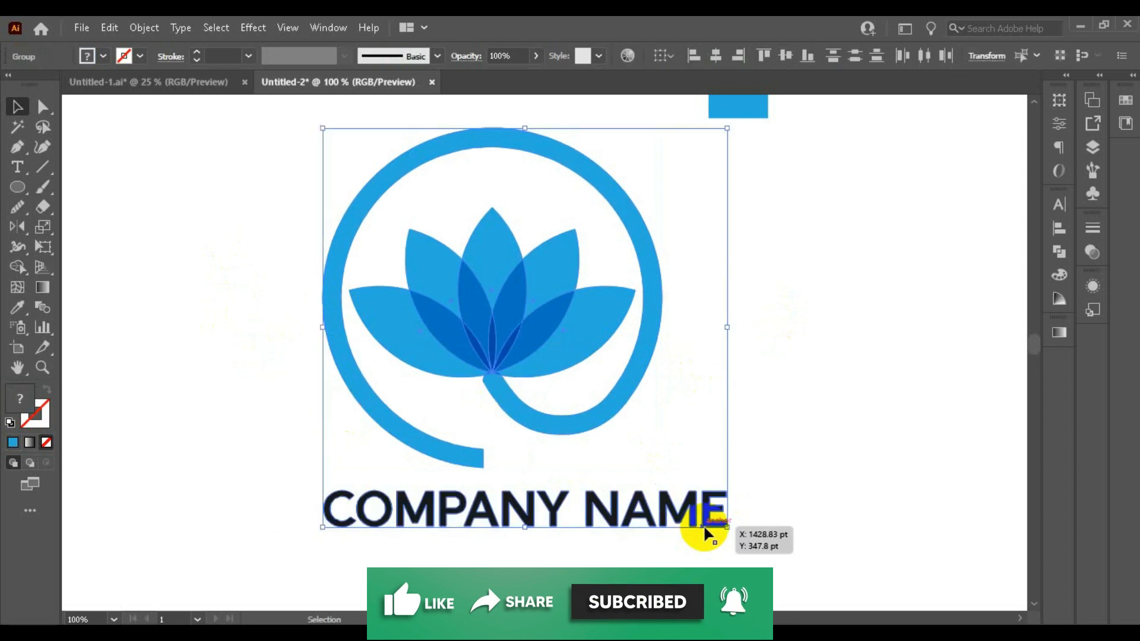
pyautogui.click(715, 55)
pyautogui.click(902, 355)
pyautogui.scroll(-1, 745, 336)
pyautogui.scroll(2, 650, 319)
pyautogui.scroll(-1, 611, 302)
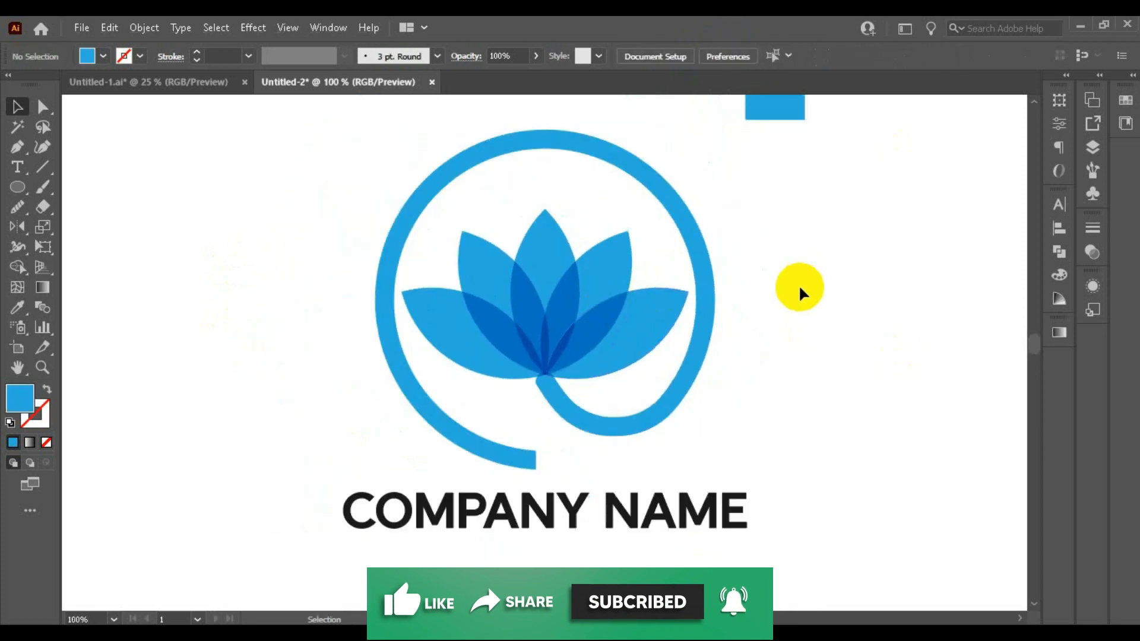